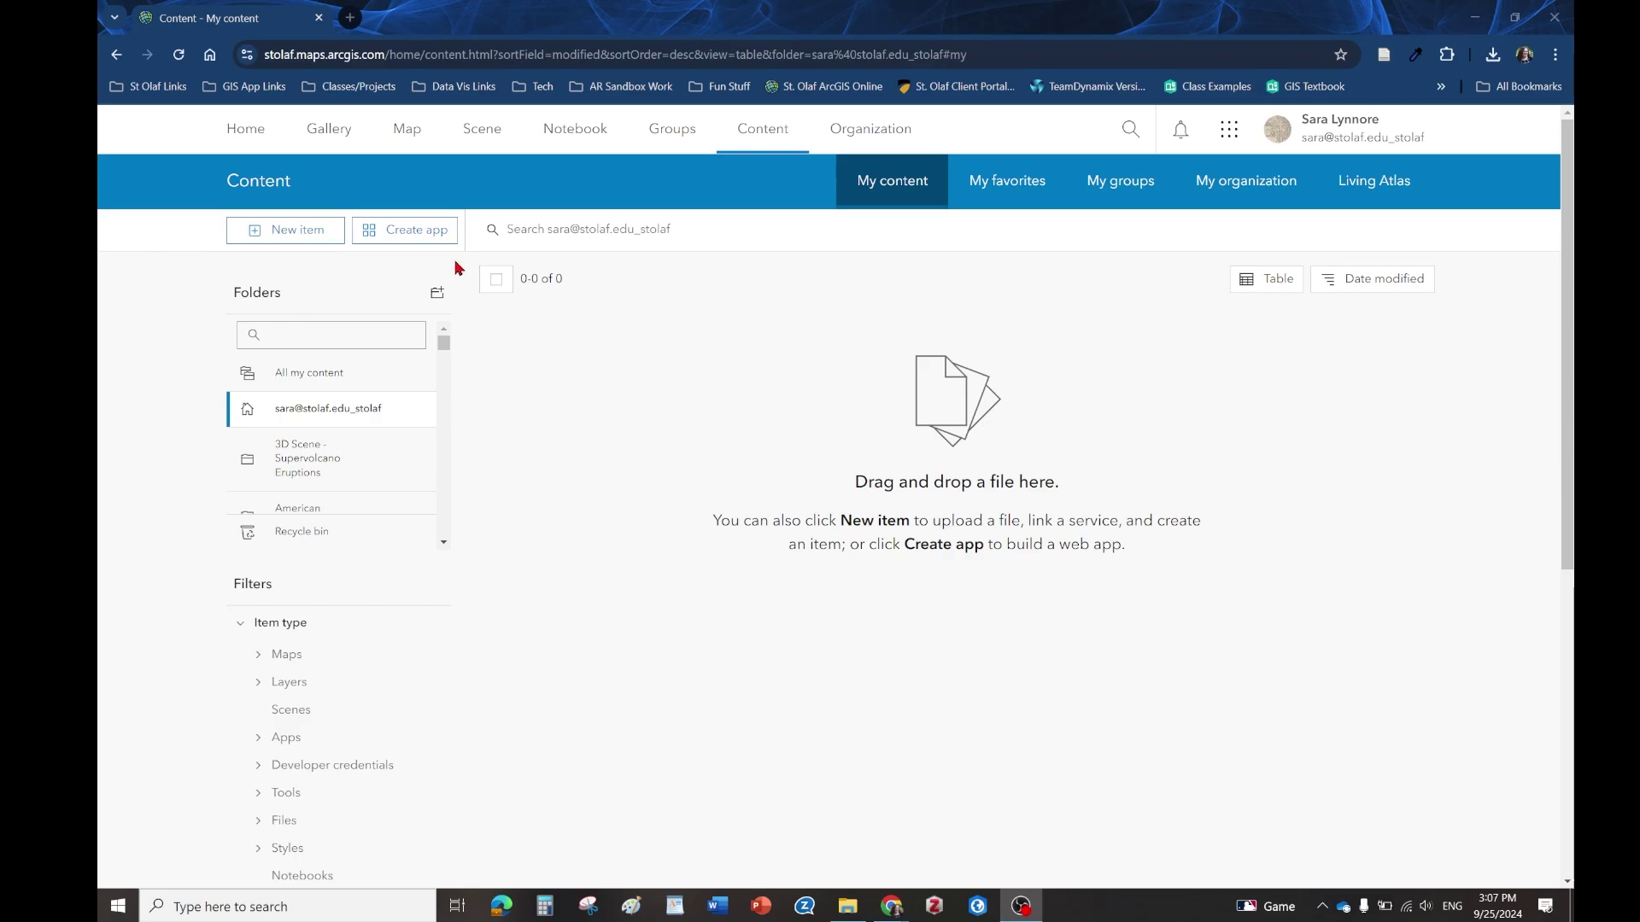
Start a new untitled map in Map Viewer and expand the Add layer menu
left_click(402, 144)
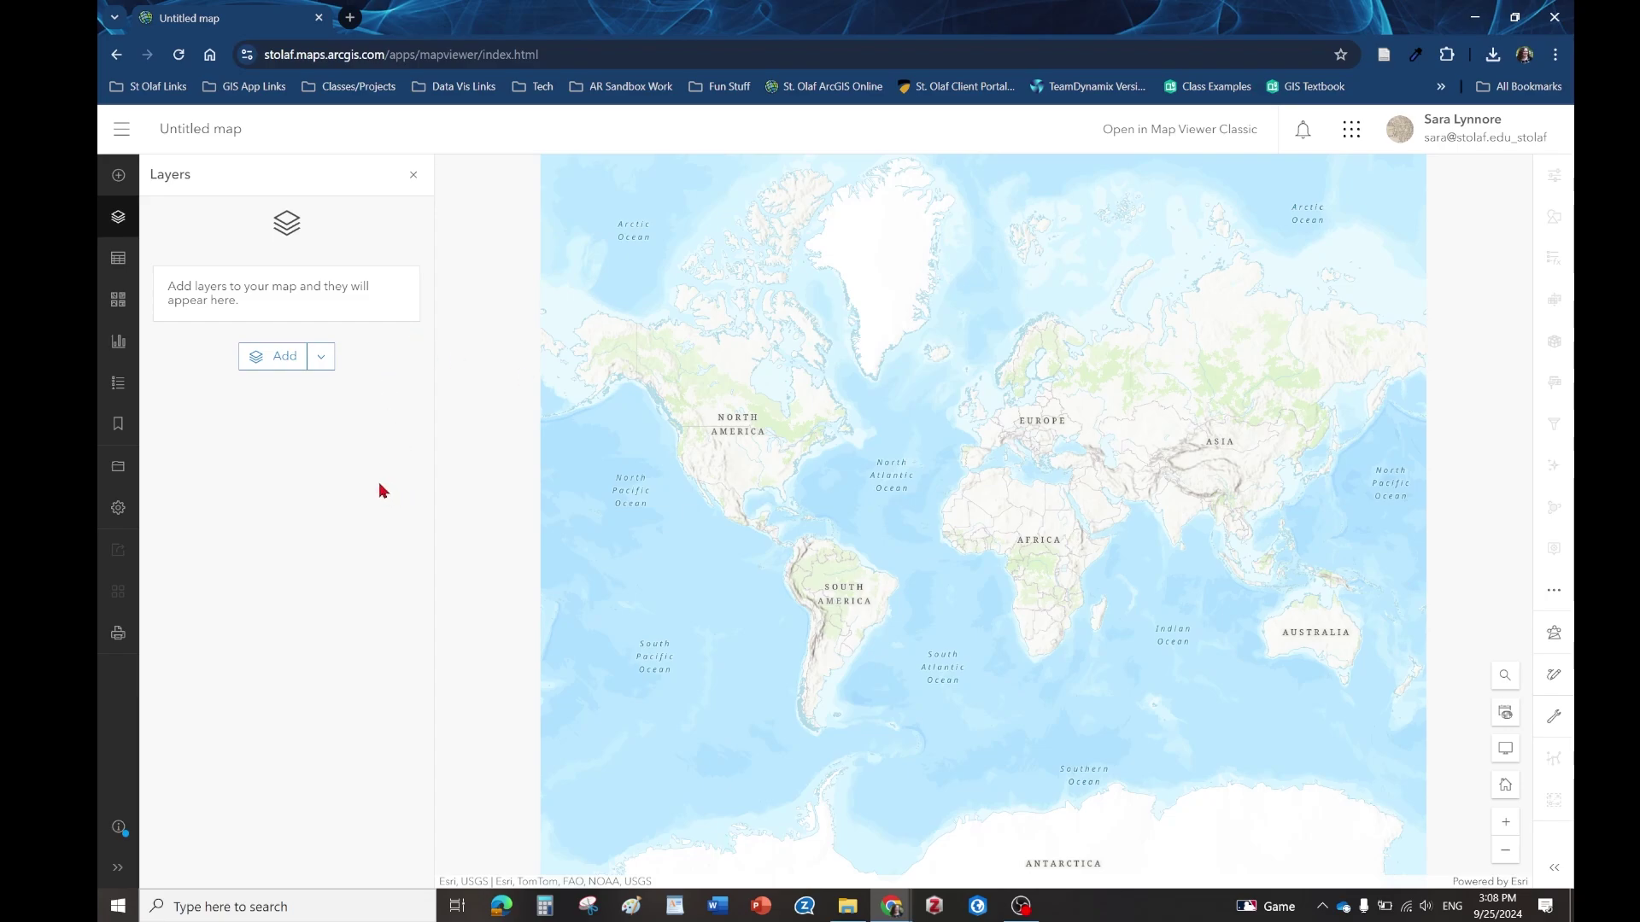
key("Tab")
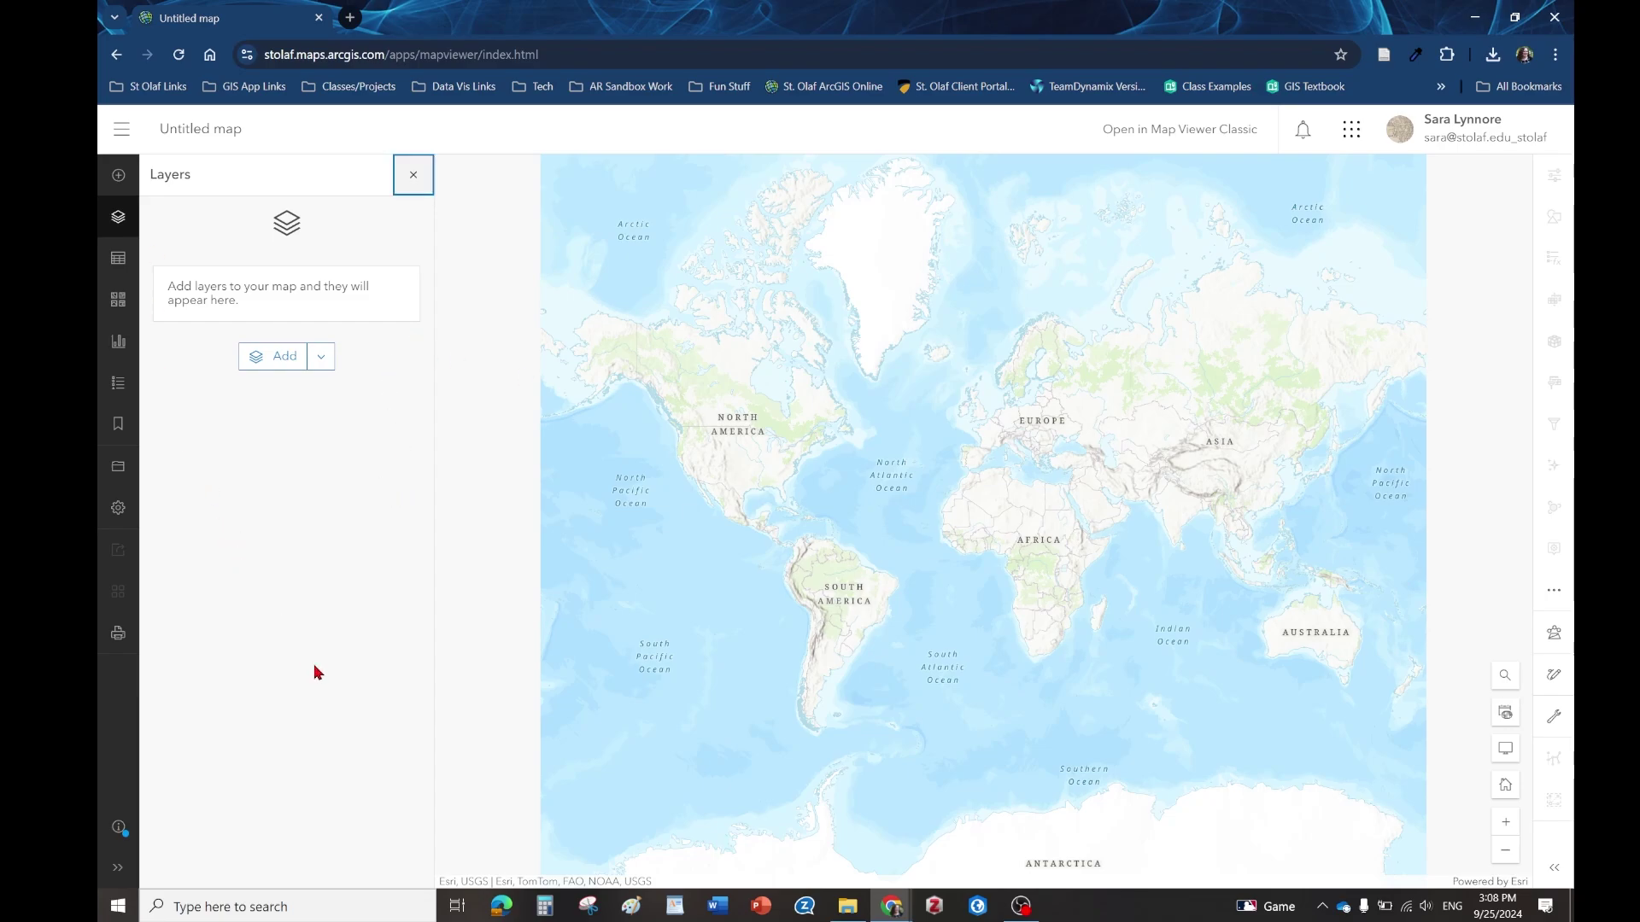
left_click(329, 369)
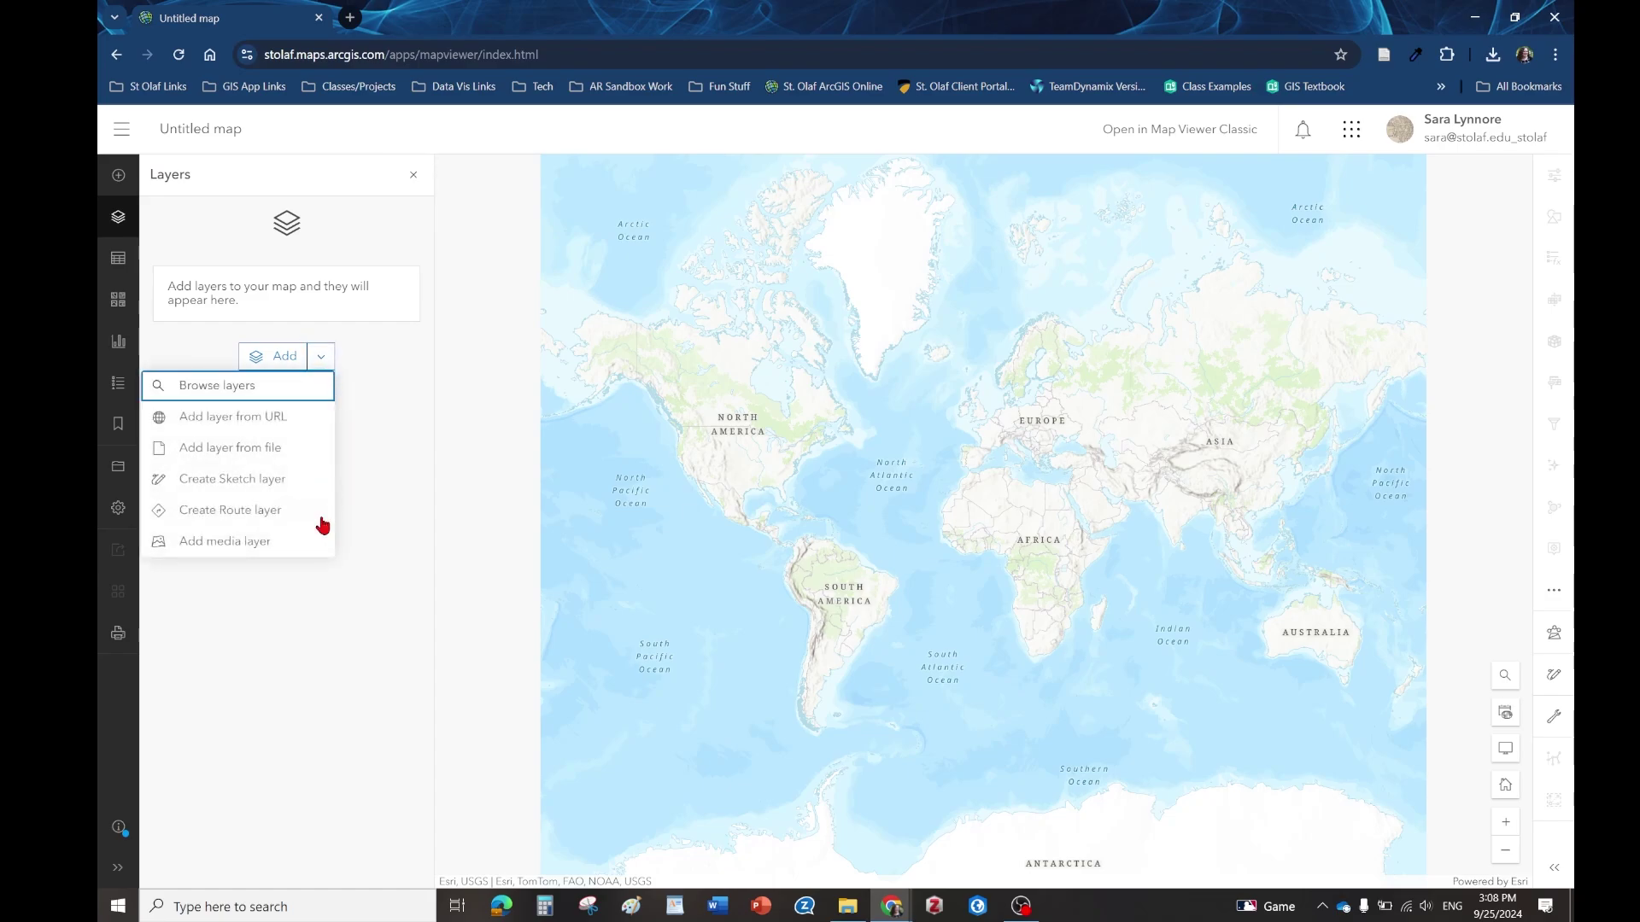
Upload the scanned Britannia and Normandy map image as a new media layer
left_click(275, 551)
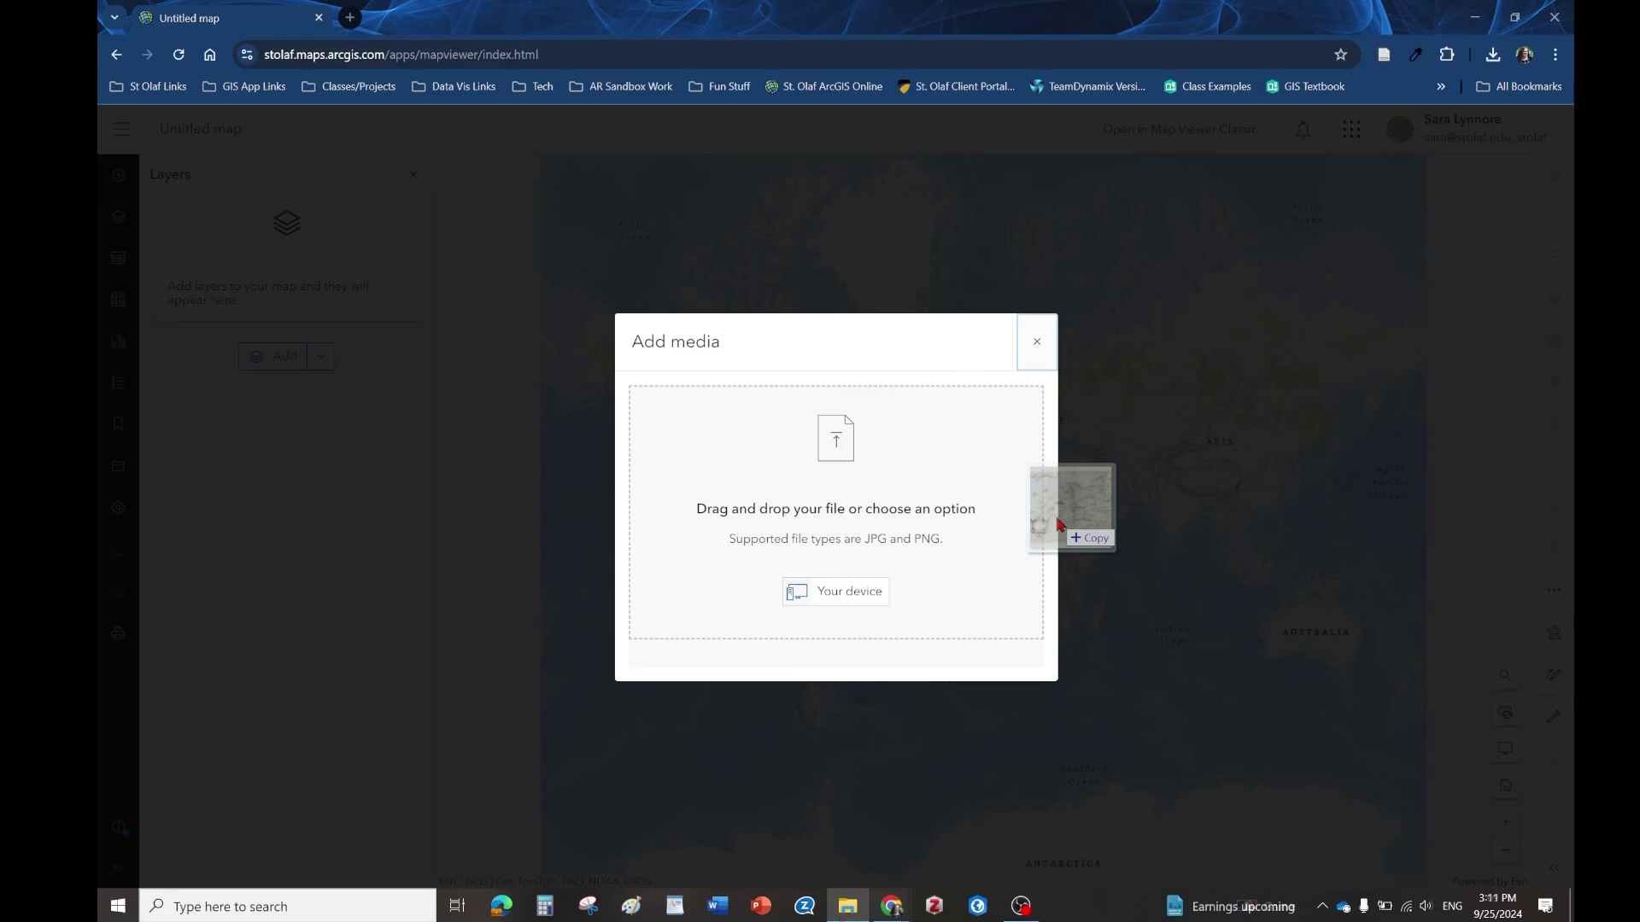
left_click_drag(1057, 518, 828, 531)
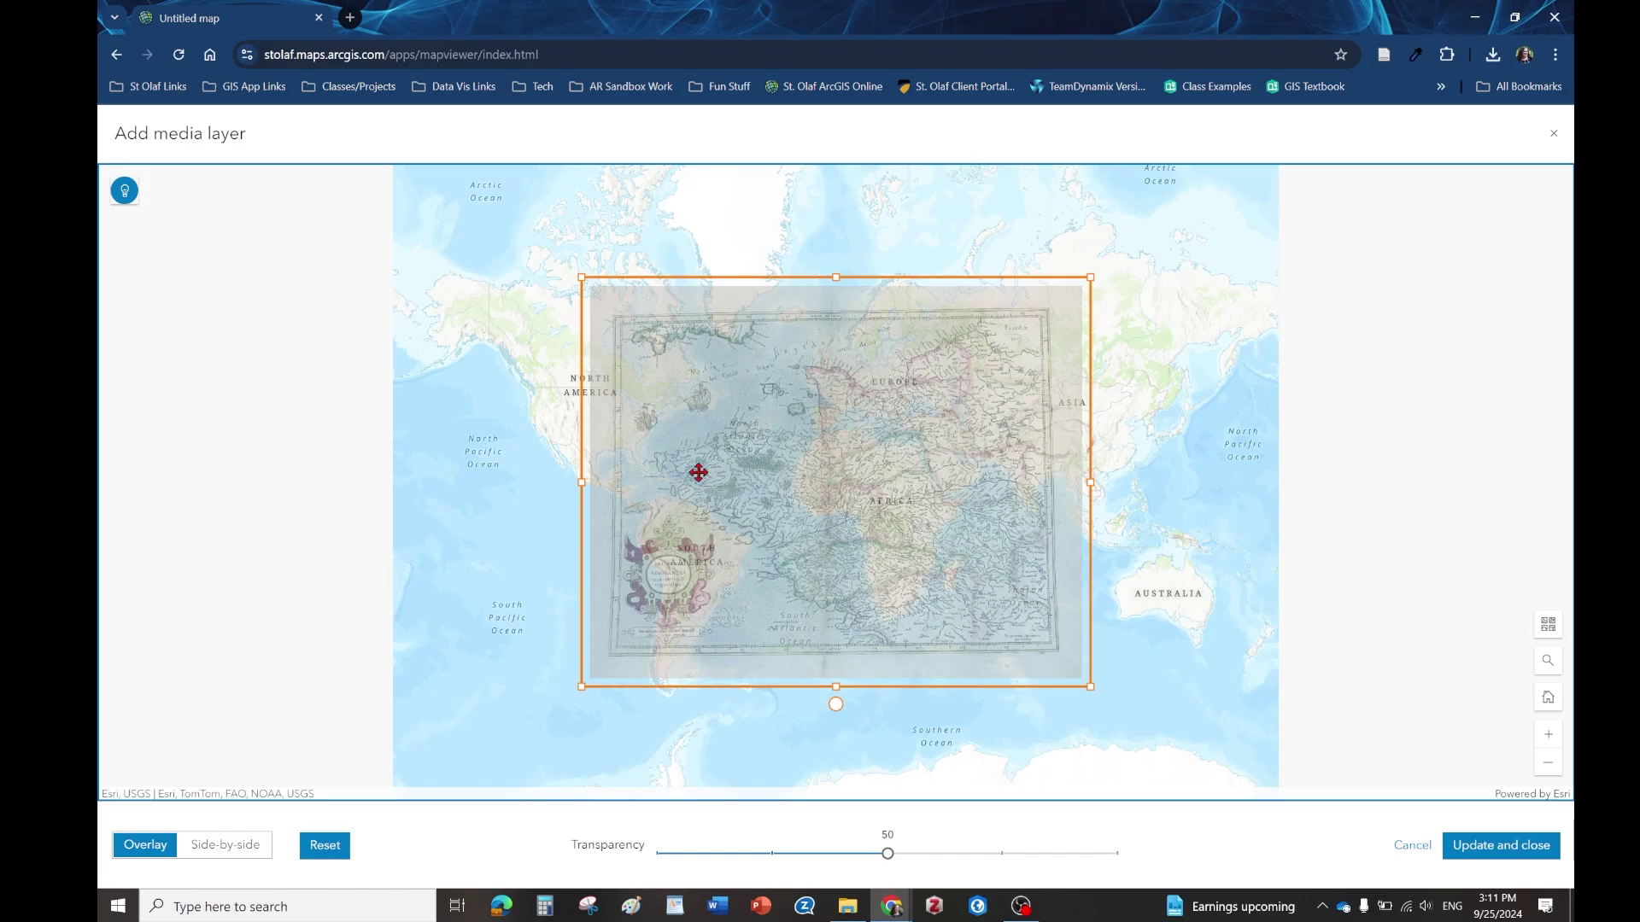
Position and enlarge the map image over the basemap at 0 transparency, saving it as IMG_0230.1
mouse_move(922, 509)
left_mouse_down()
mouse_move(934, 484)
mouse_move(893, 428)
mouse_move(868, 453)
mouse_move(886, 513)
mouse_move(900, 509)
left_mouse_up()
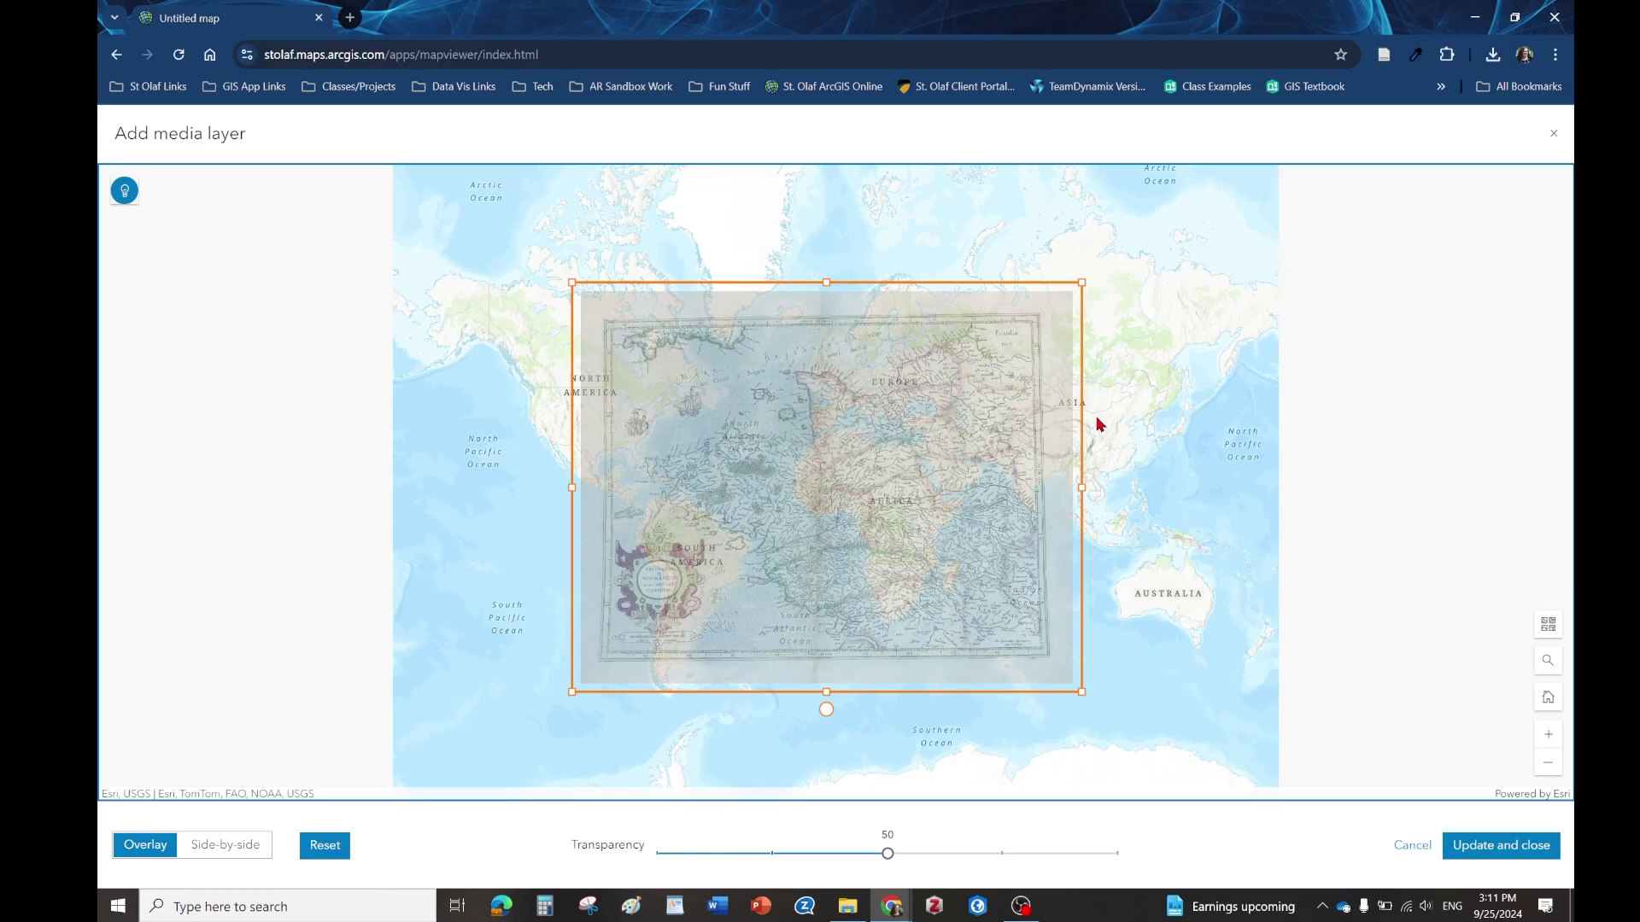
left_click_drag(922, 413, 771, 496)
left_click_drag(924, 366, 966, 379)
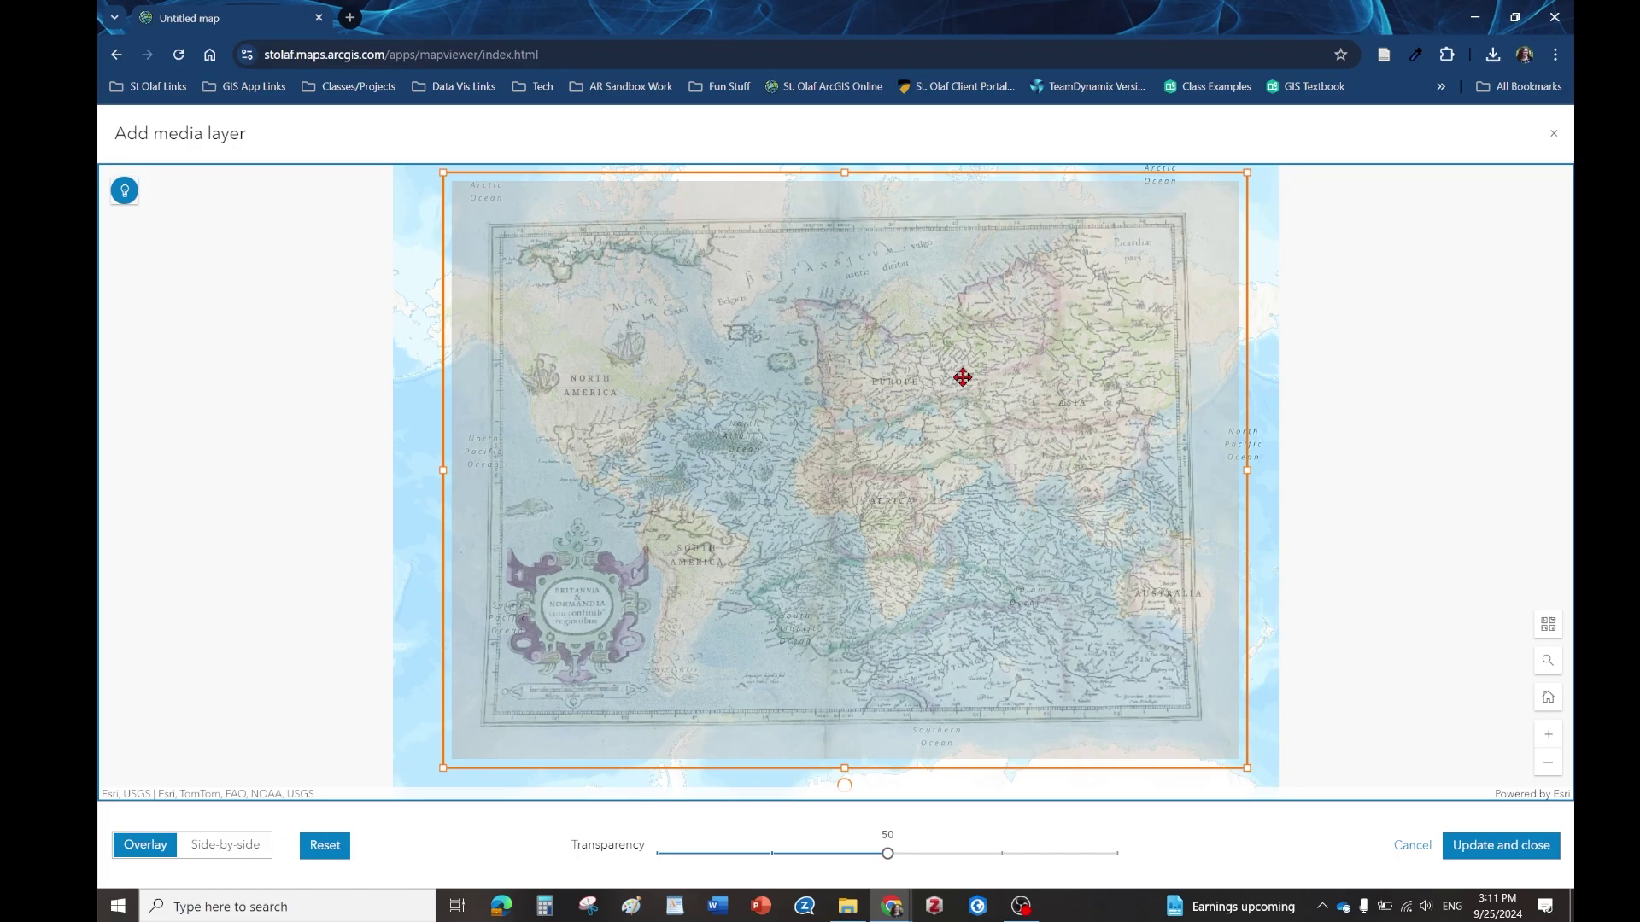
mouse_move(964, 381)
left_mouse_down()
mouse_move(945, 373)
mouse_move(959, 378)
left_mouse_up()
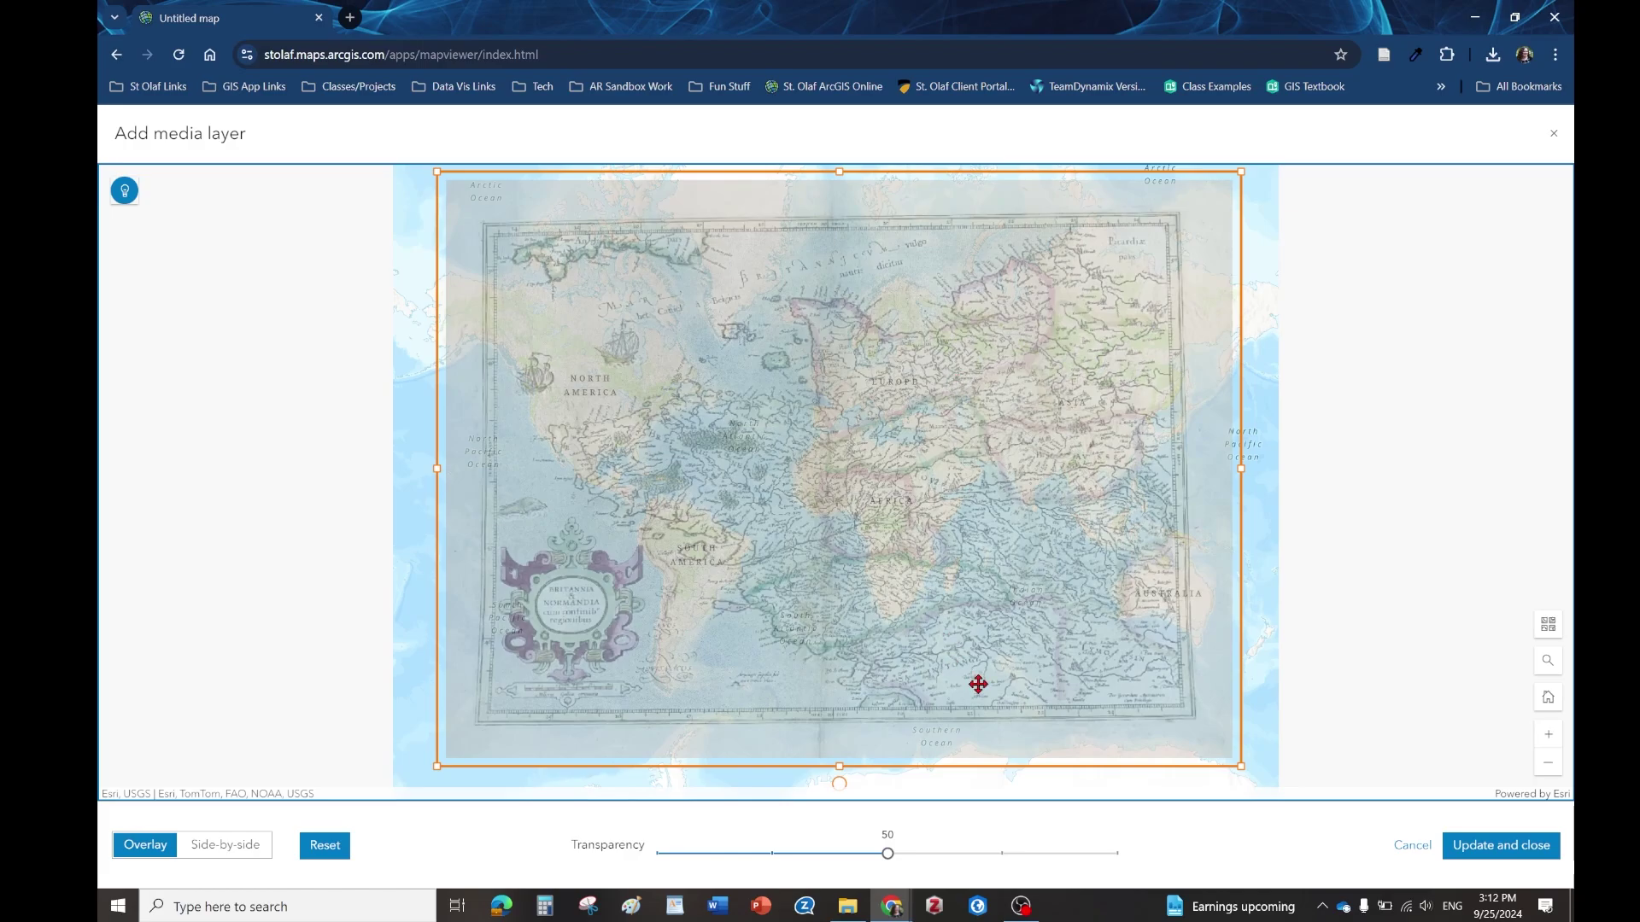
left_click_drag(886, 853, 695, 857)
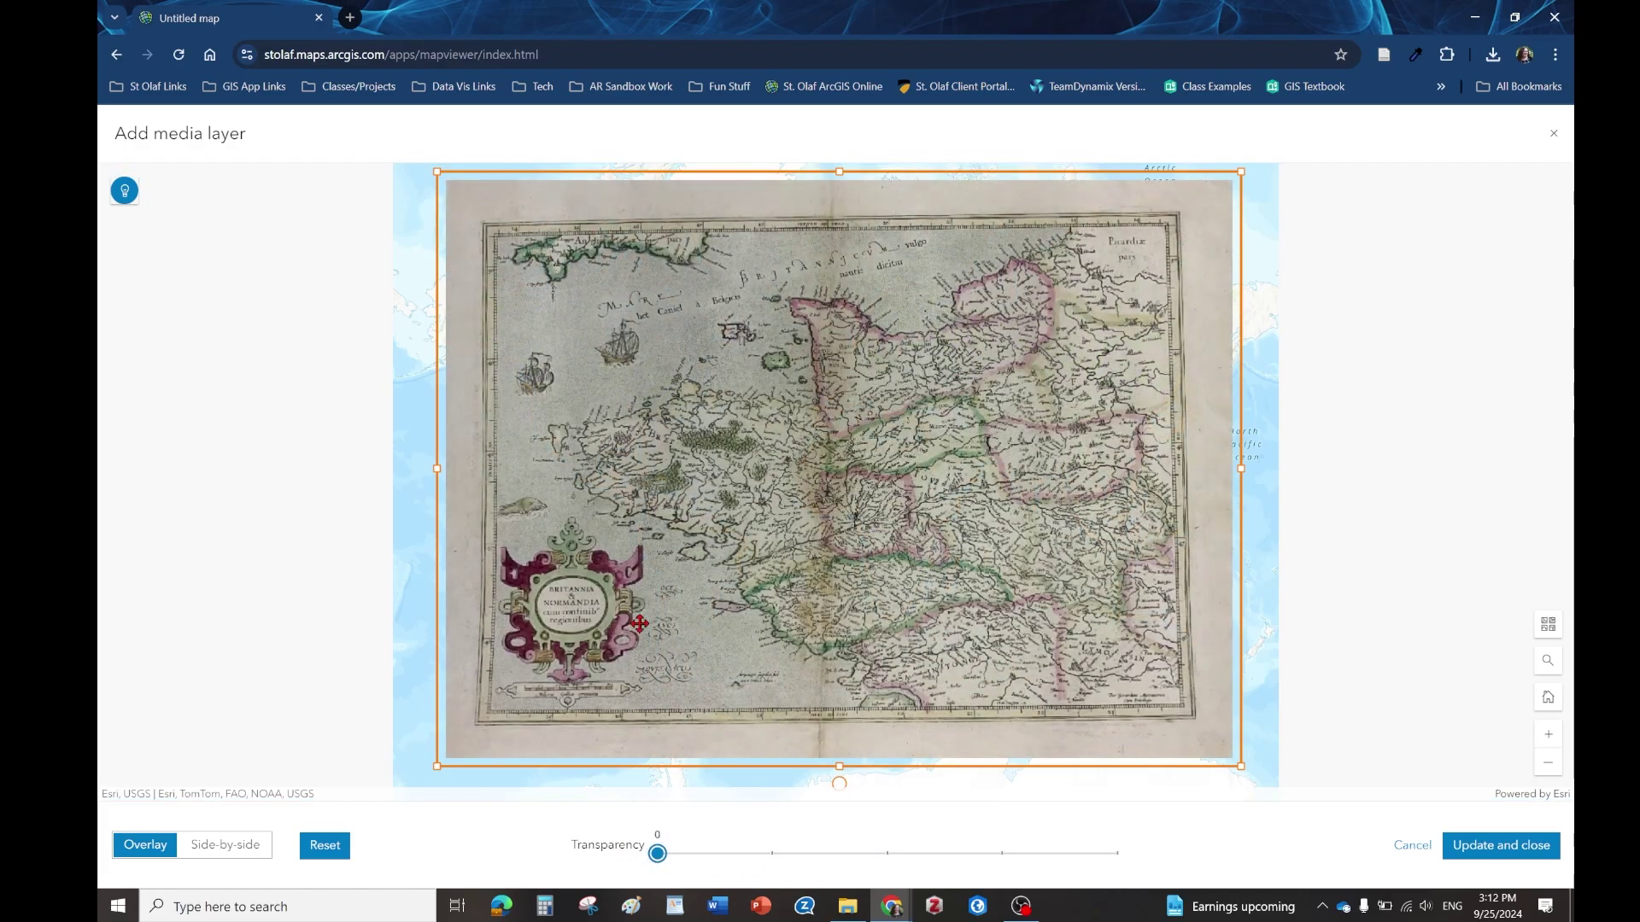
left_click_drag(956, 291, 959, 294)
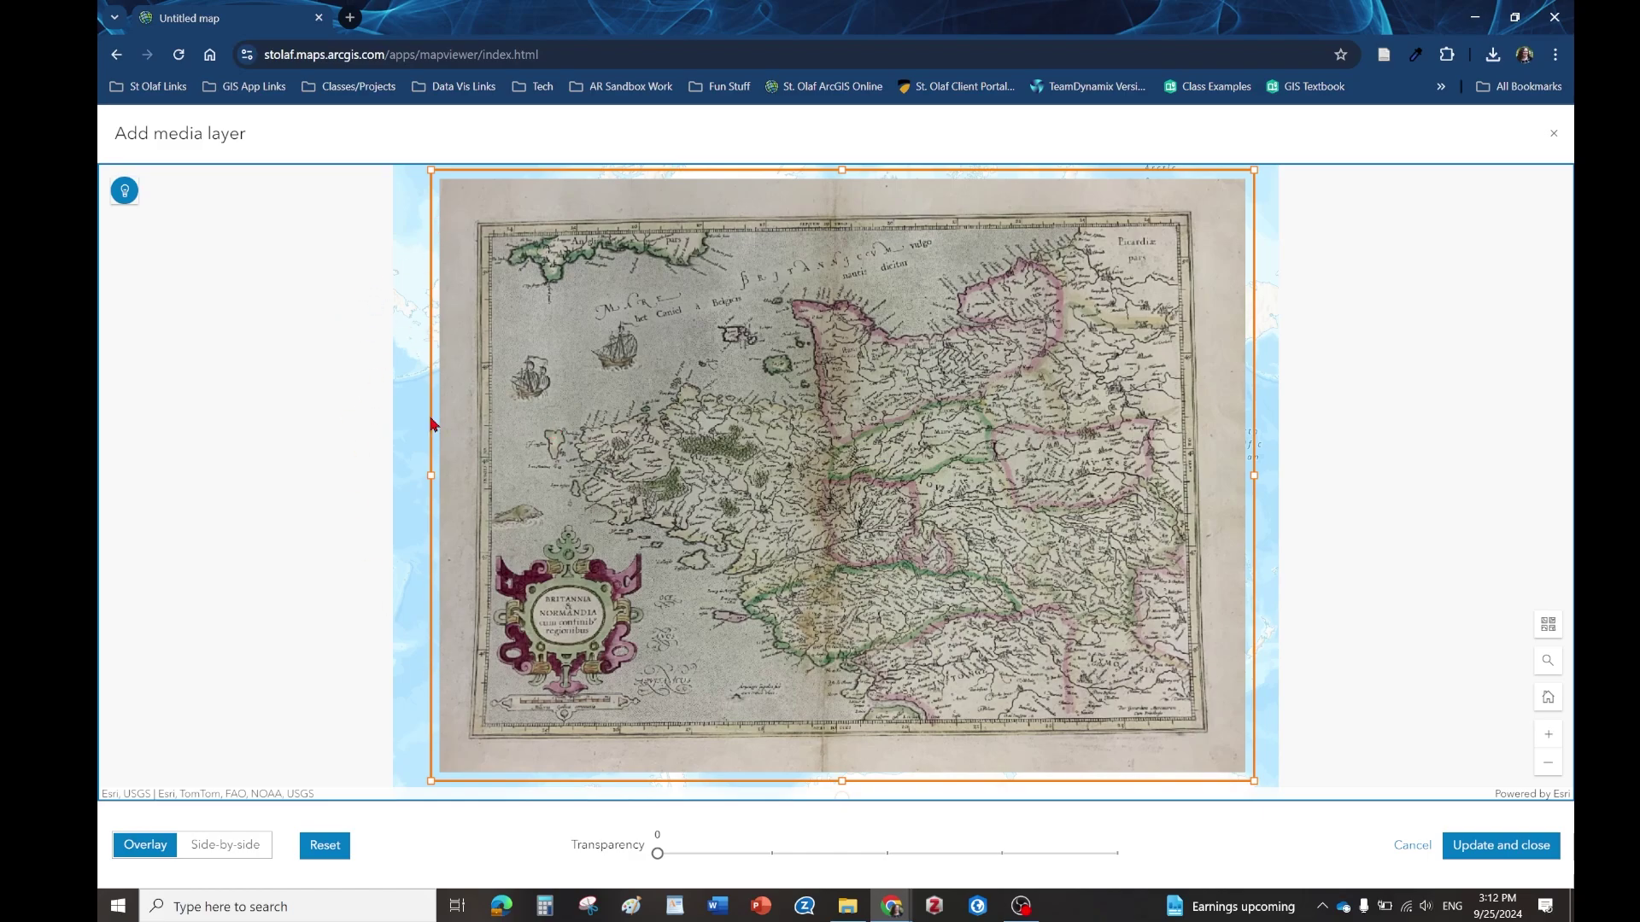
left_click_drag(834, 457, 830, 456)
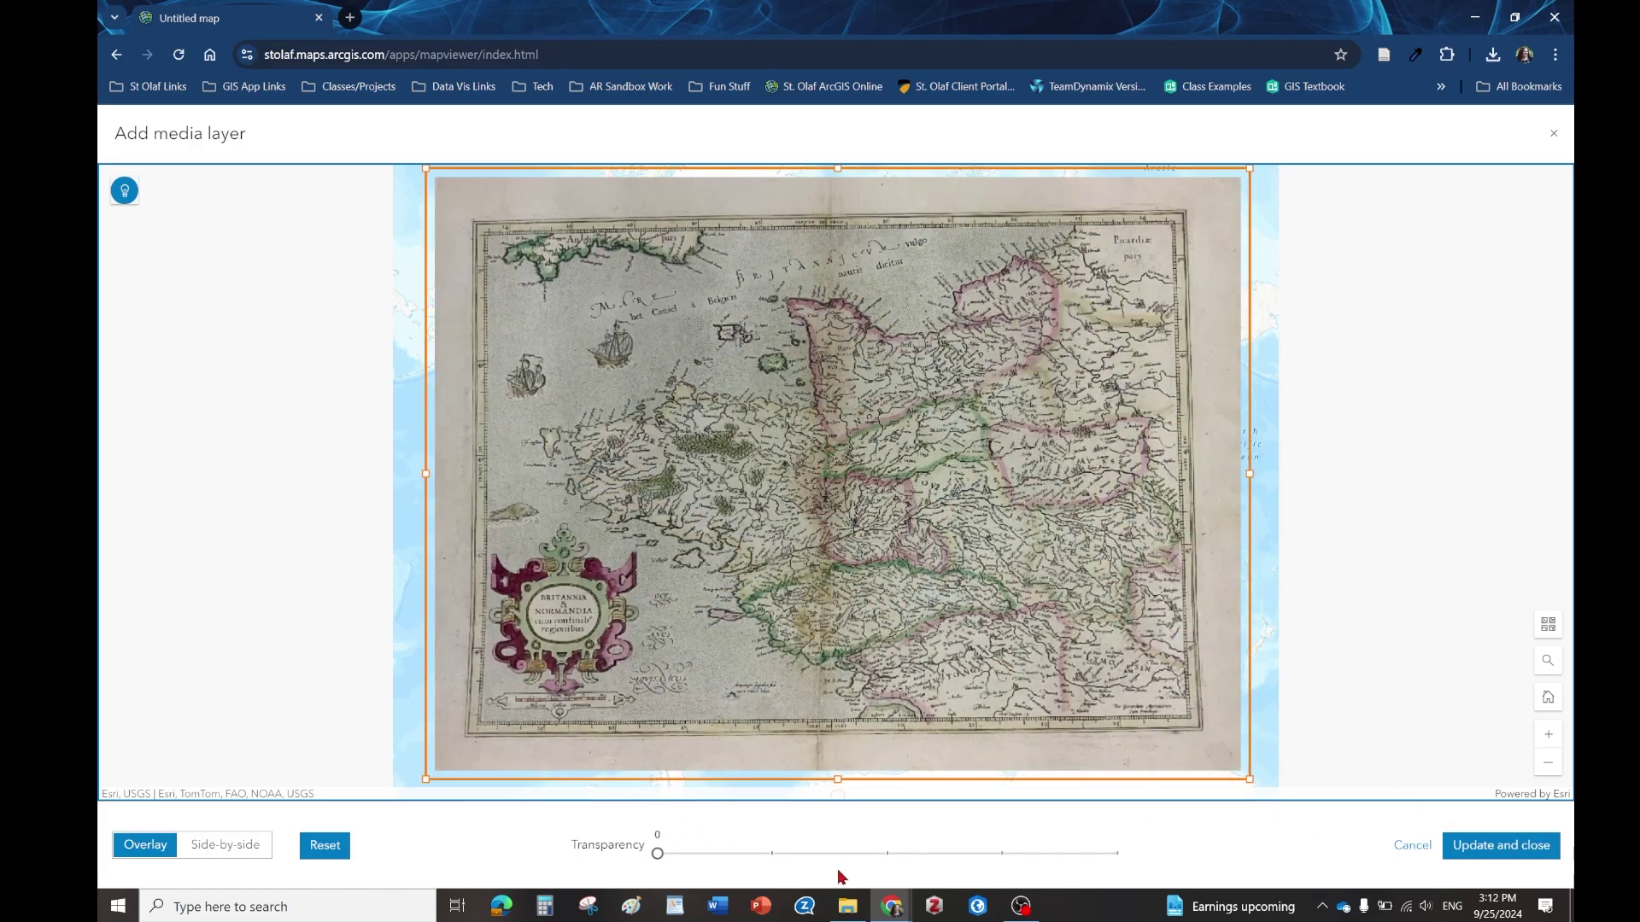
left_click(1498, 855)
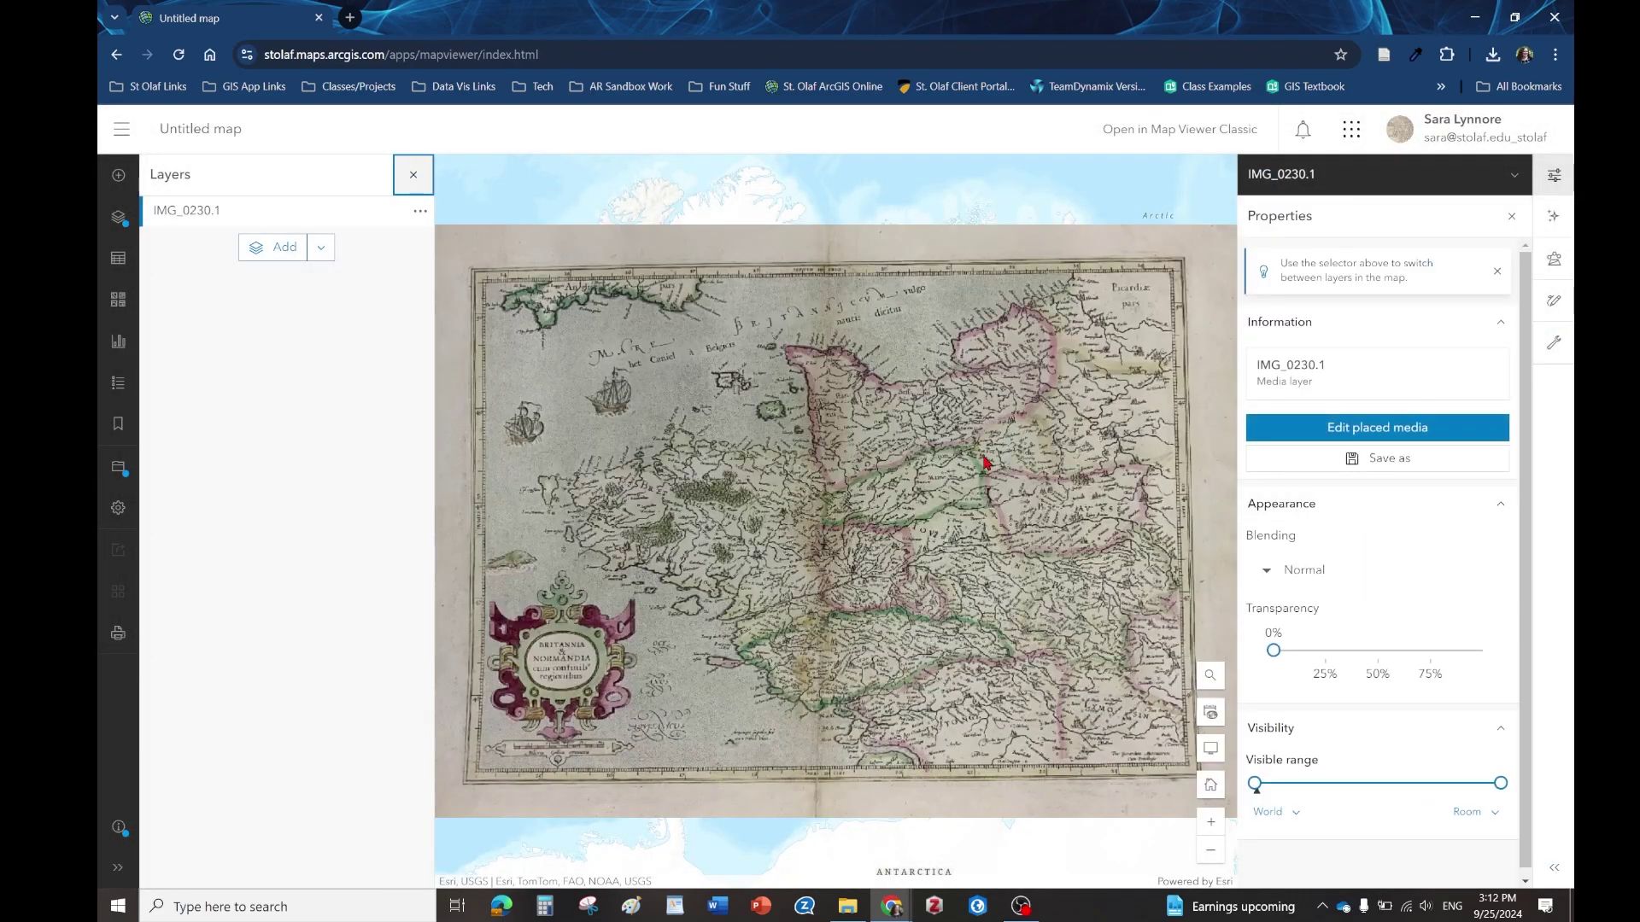
Search Living Atlas for 'blank black basema' and add the Blank Black Vector Basemap layer
left_click(1553, 175)
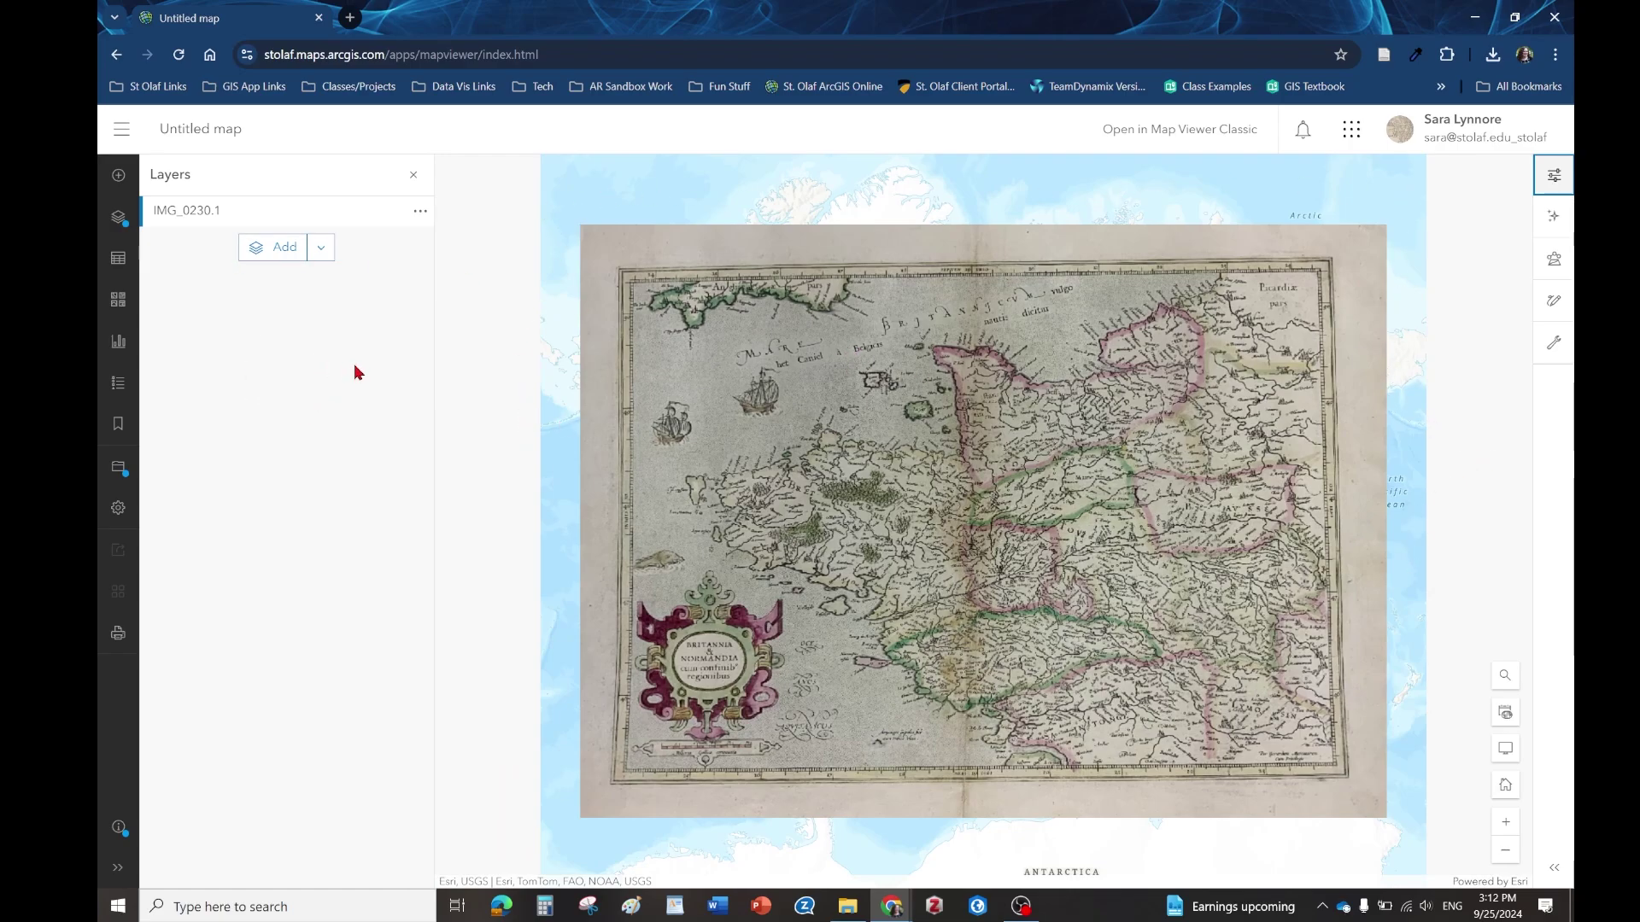
left_click(261, 259)
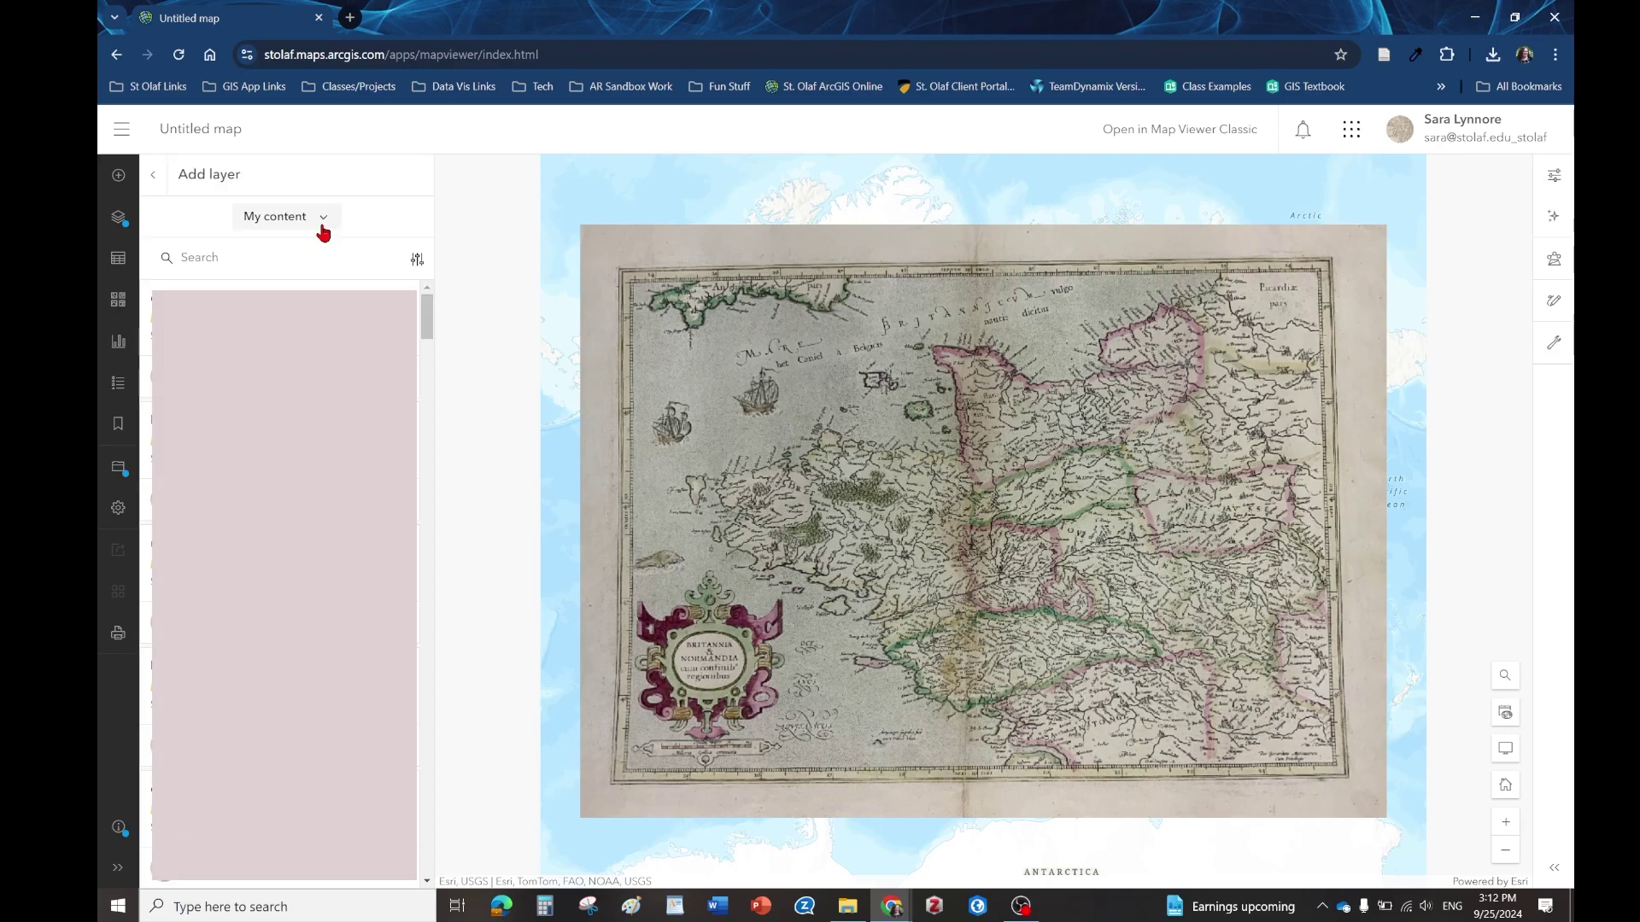
left_click(293, 222)
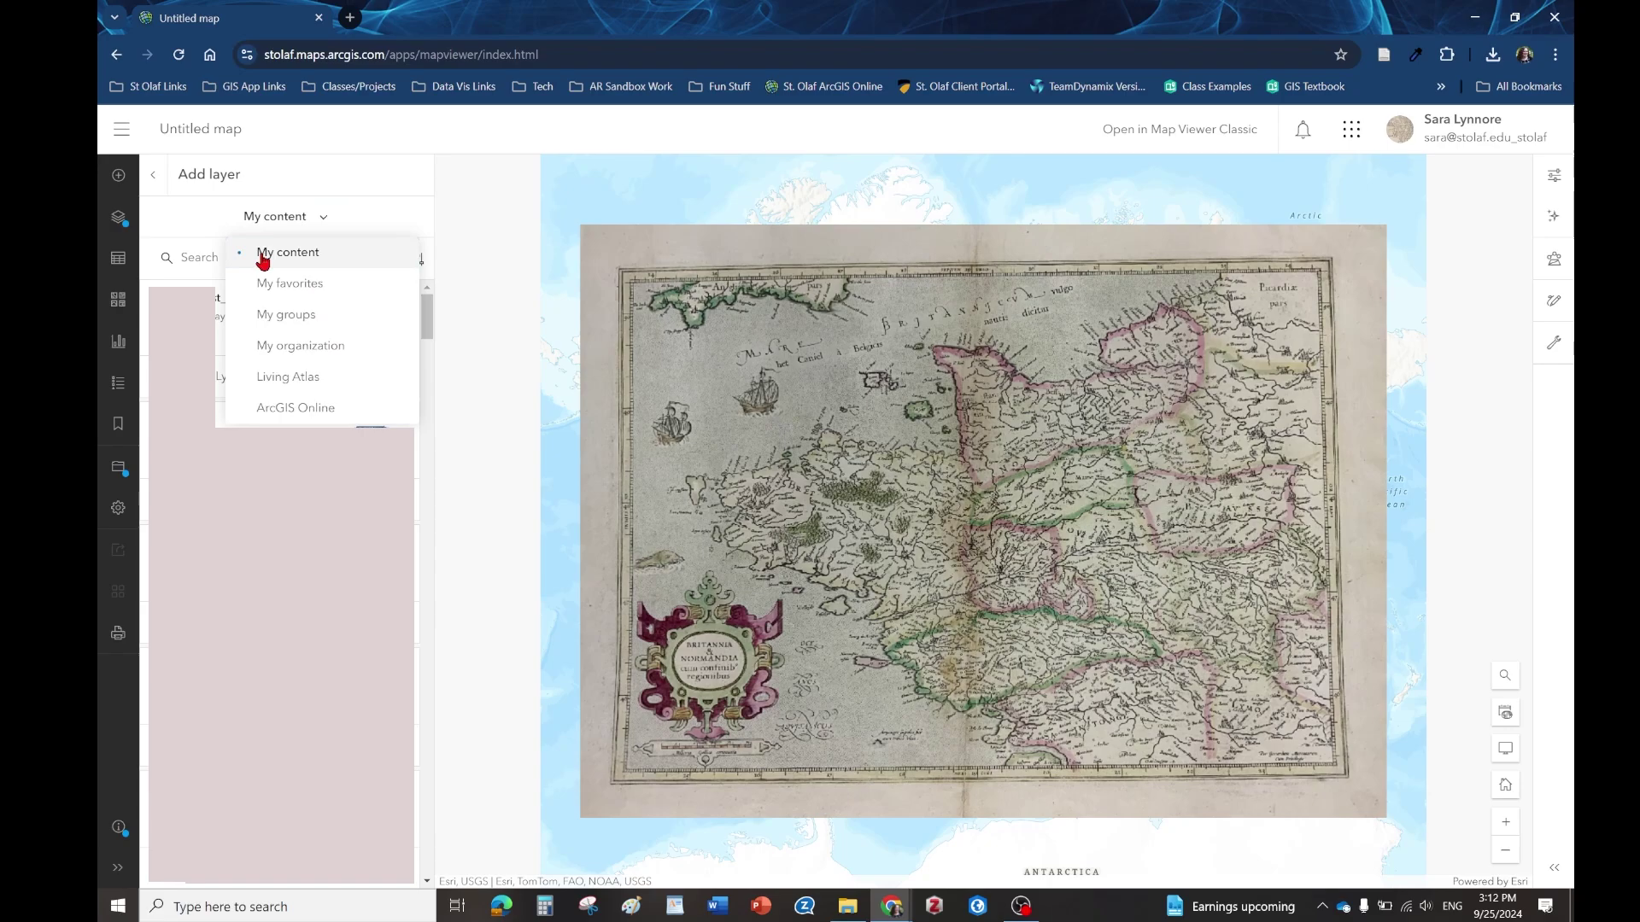
left_click(288, 377)
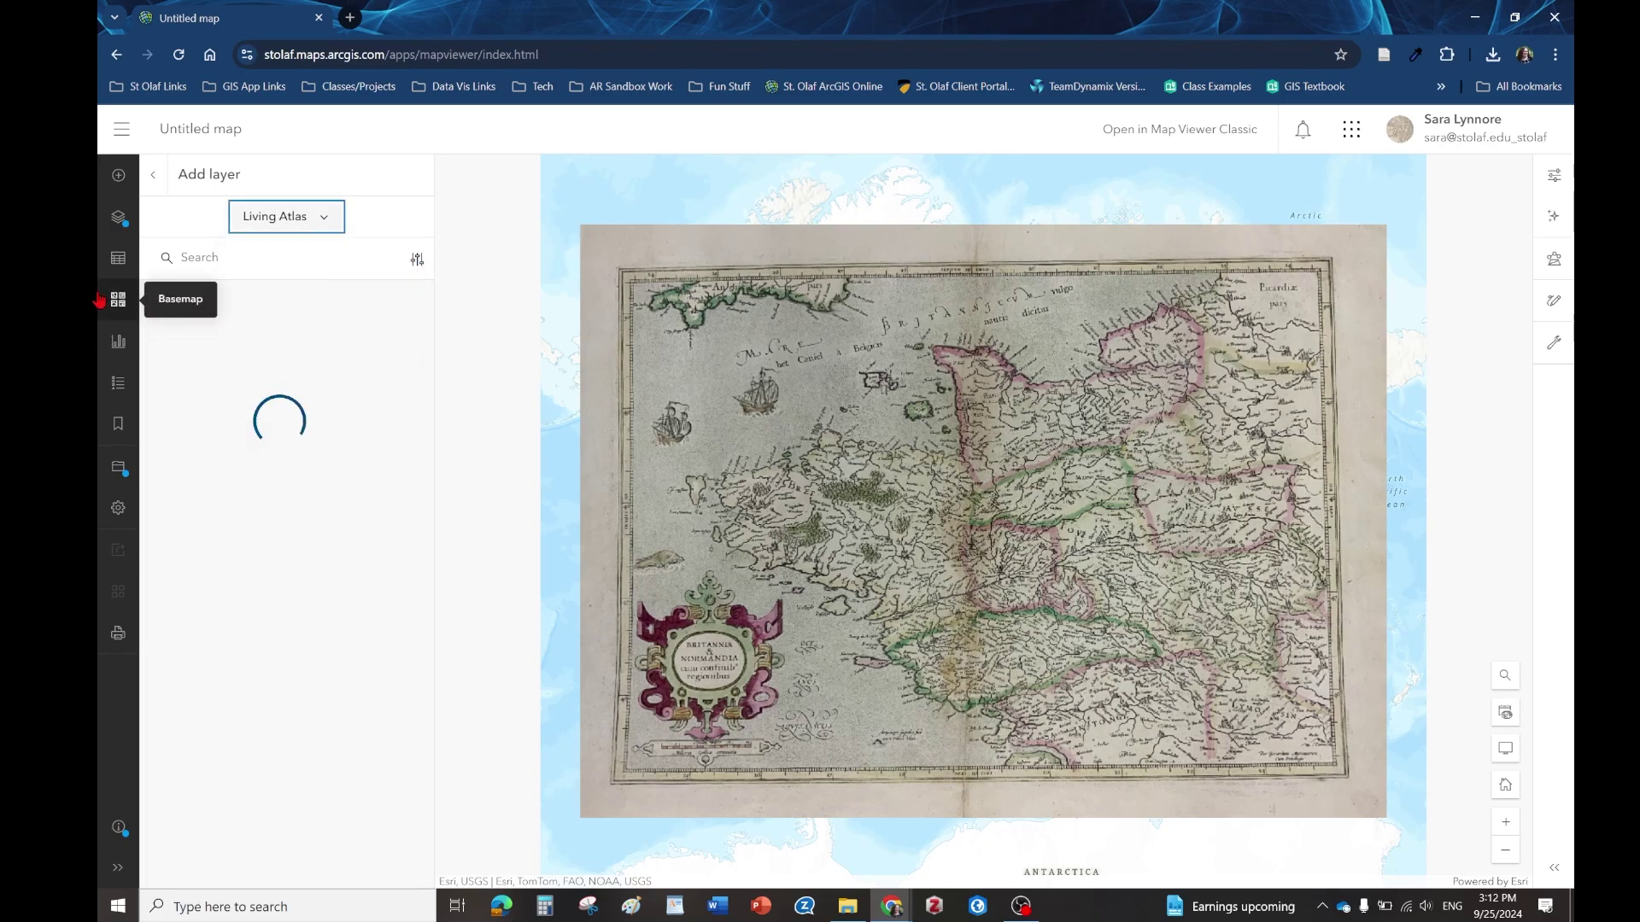
left_click(179, 255)
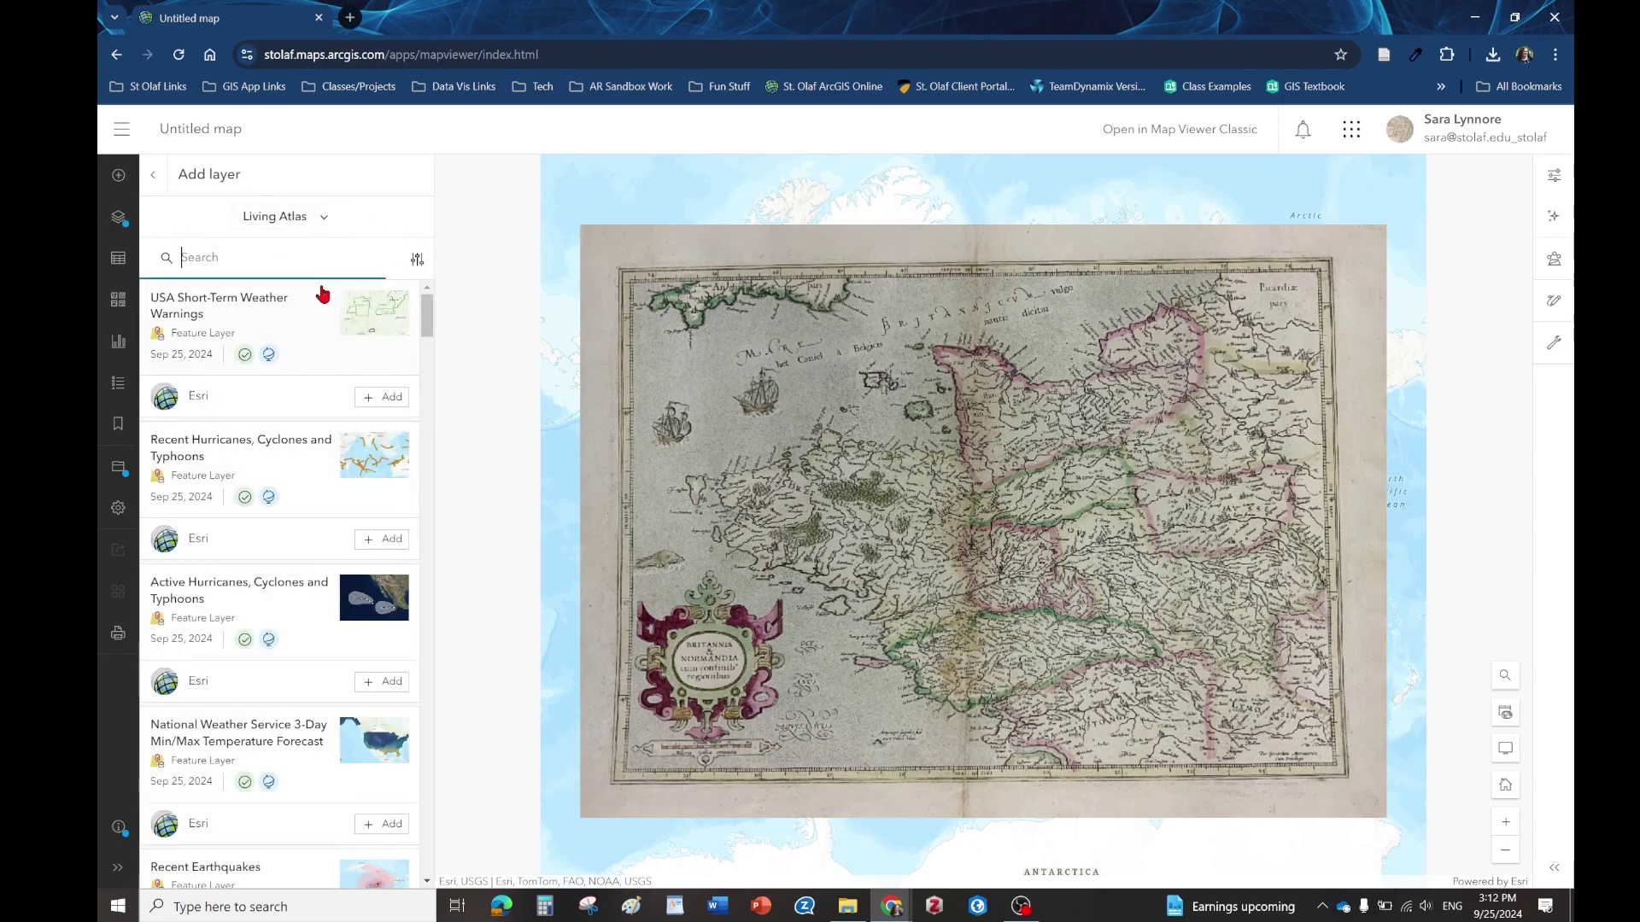
type("blank")
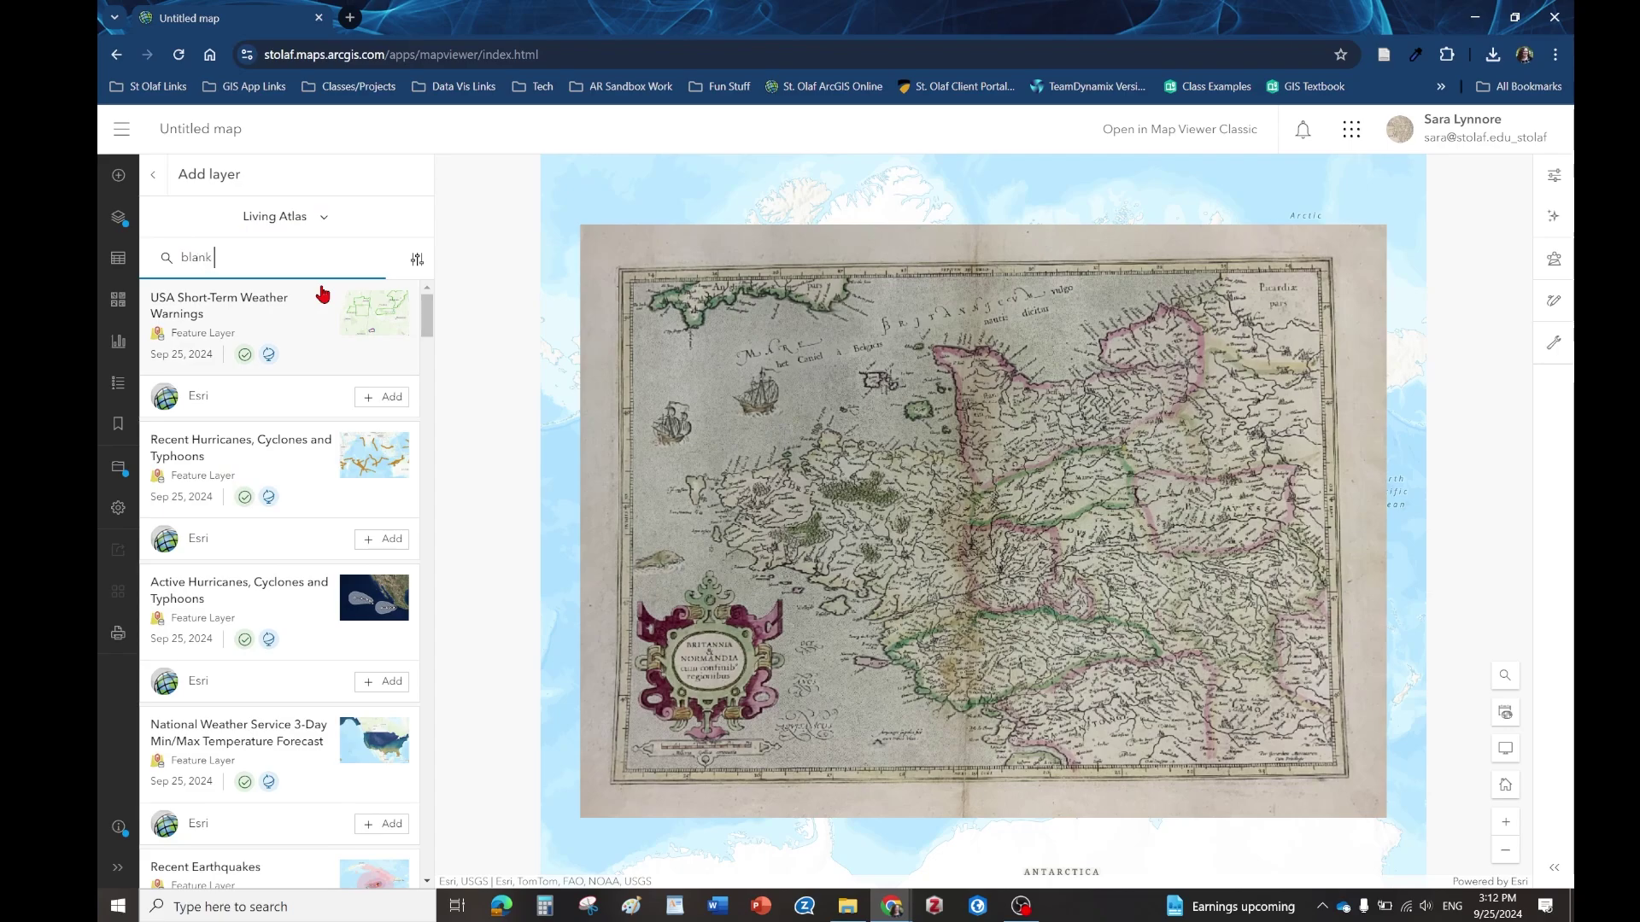
type(" black basem")
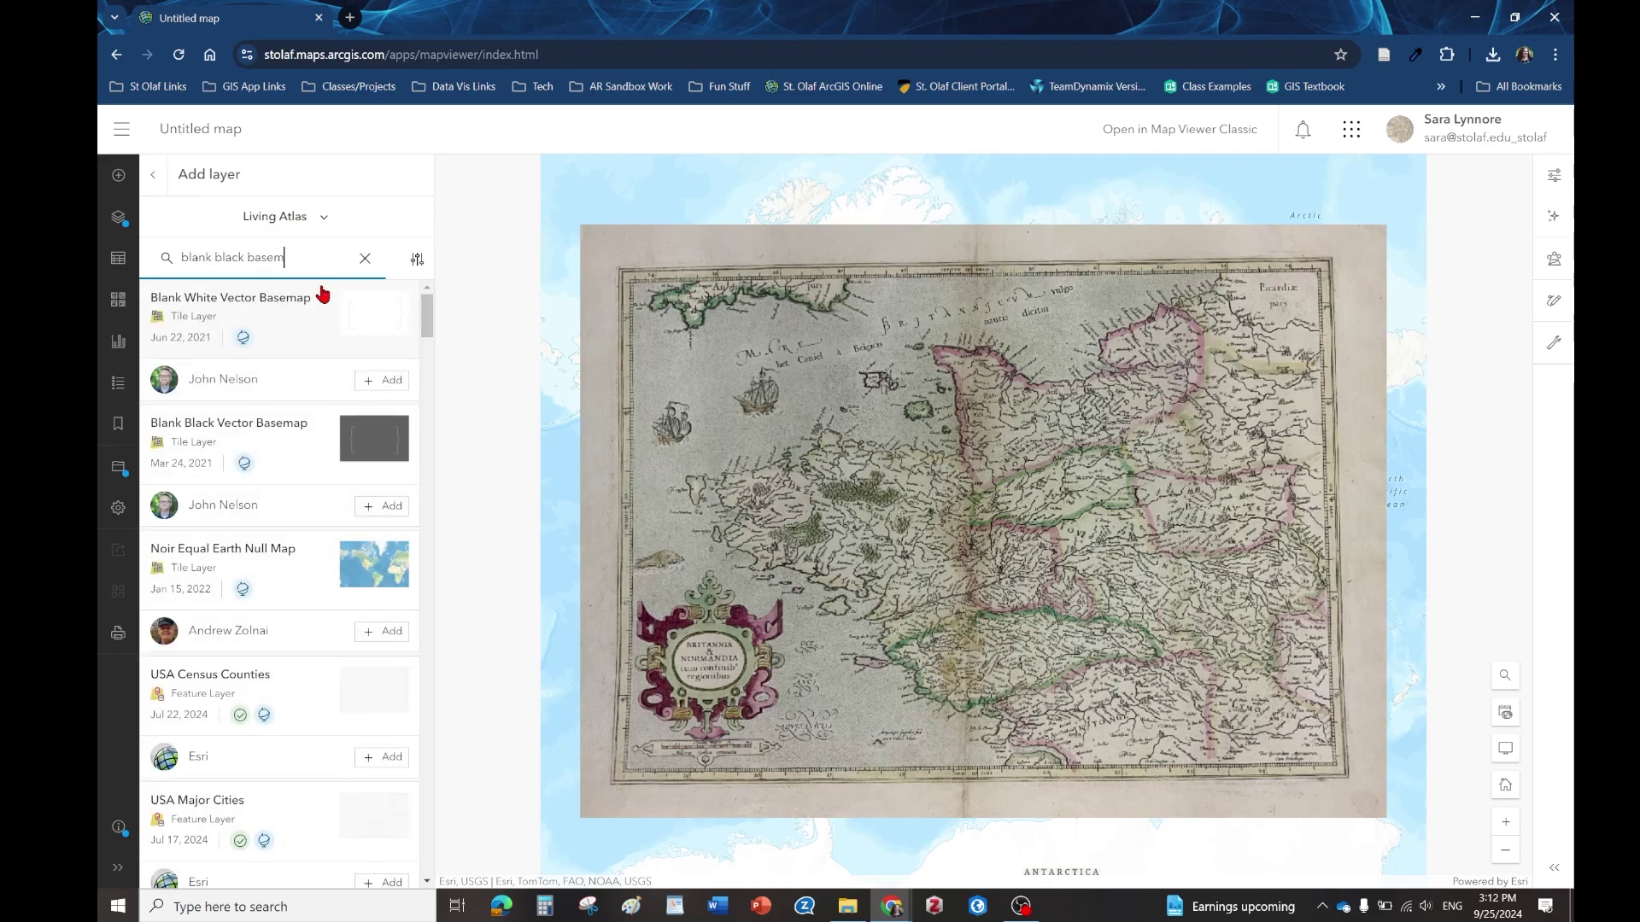
type("a")
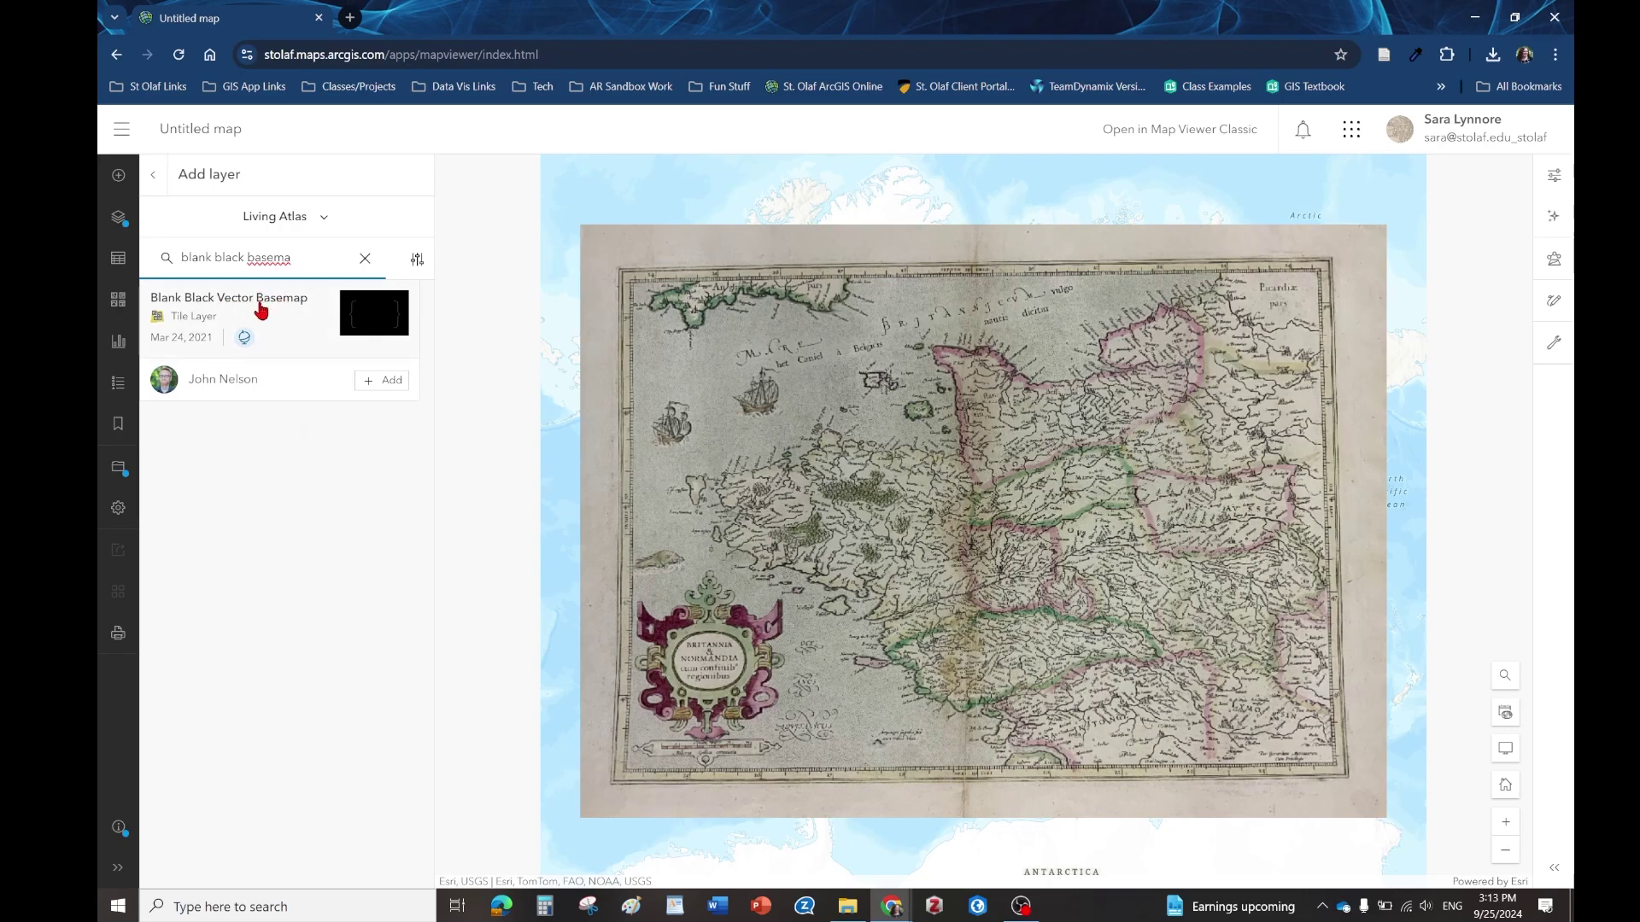
left_click(387, 381)
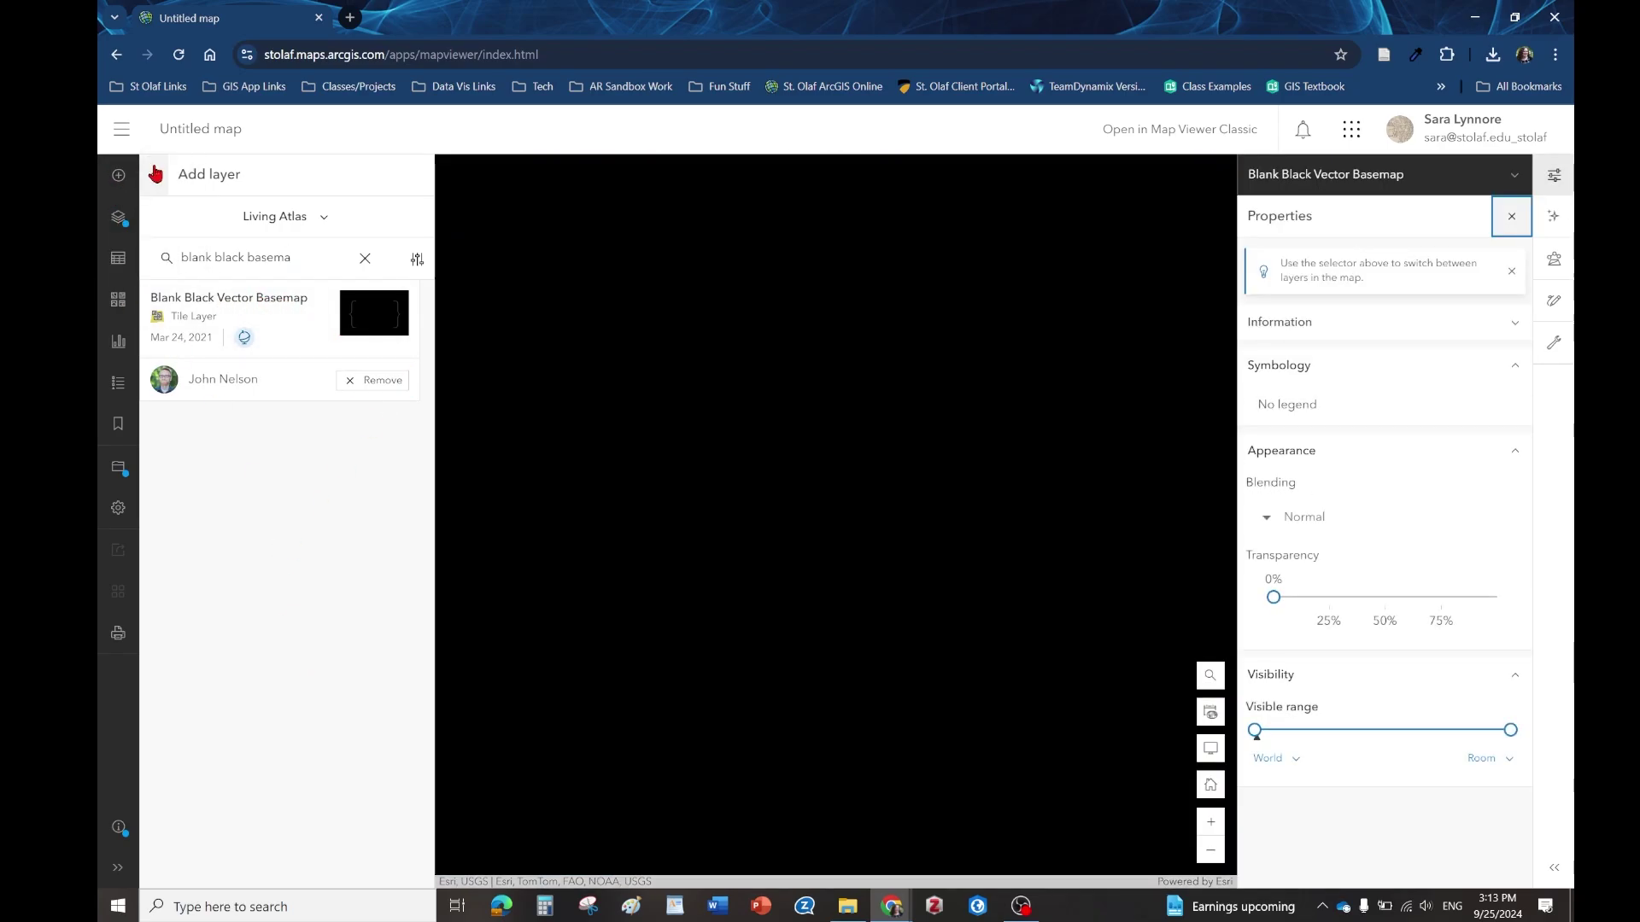
Move the IMG_0230.1 layer above the black basemap in the layer list
left_click(155, 175)
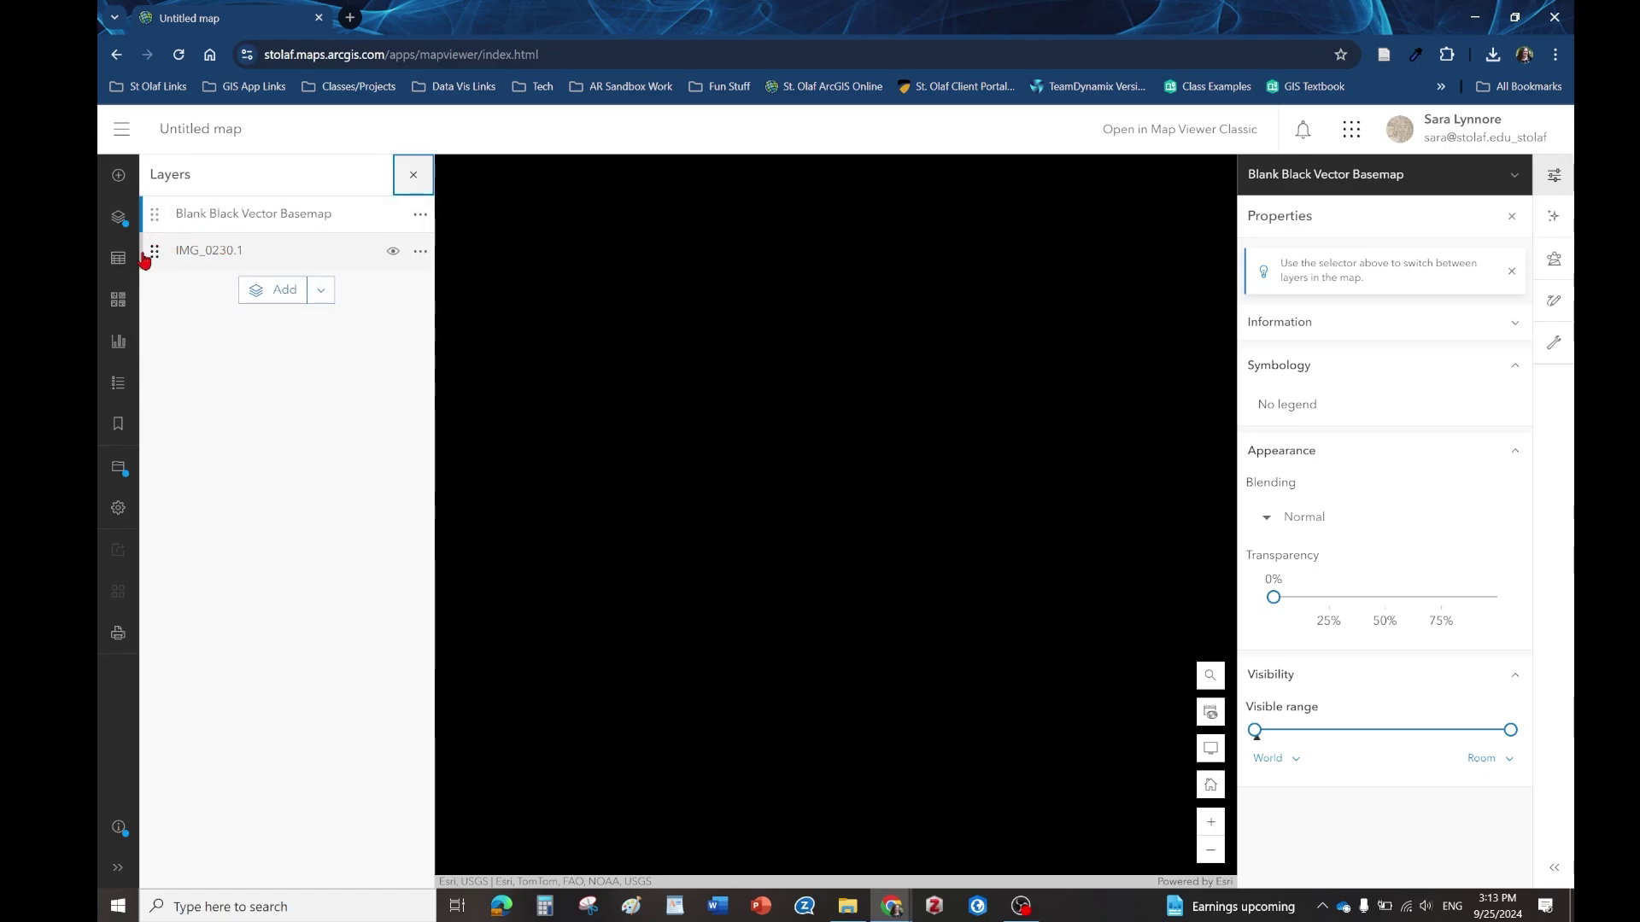
left_click_drag(146, 260, 152, 214)
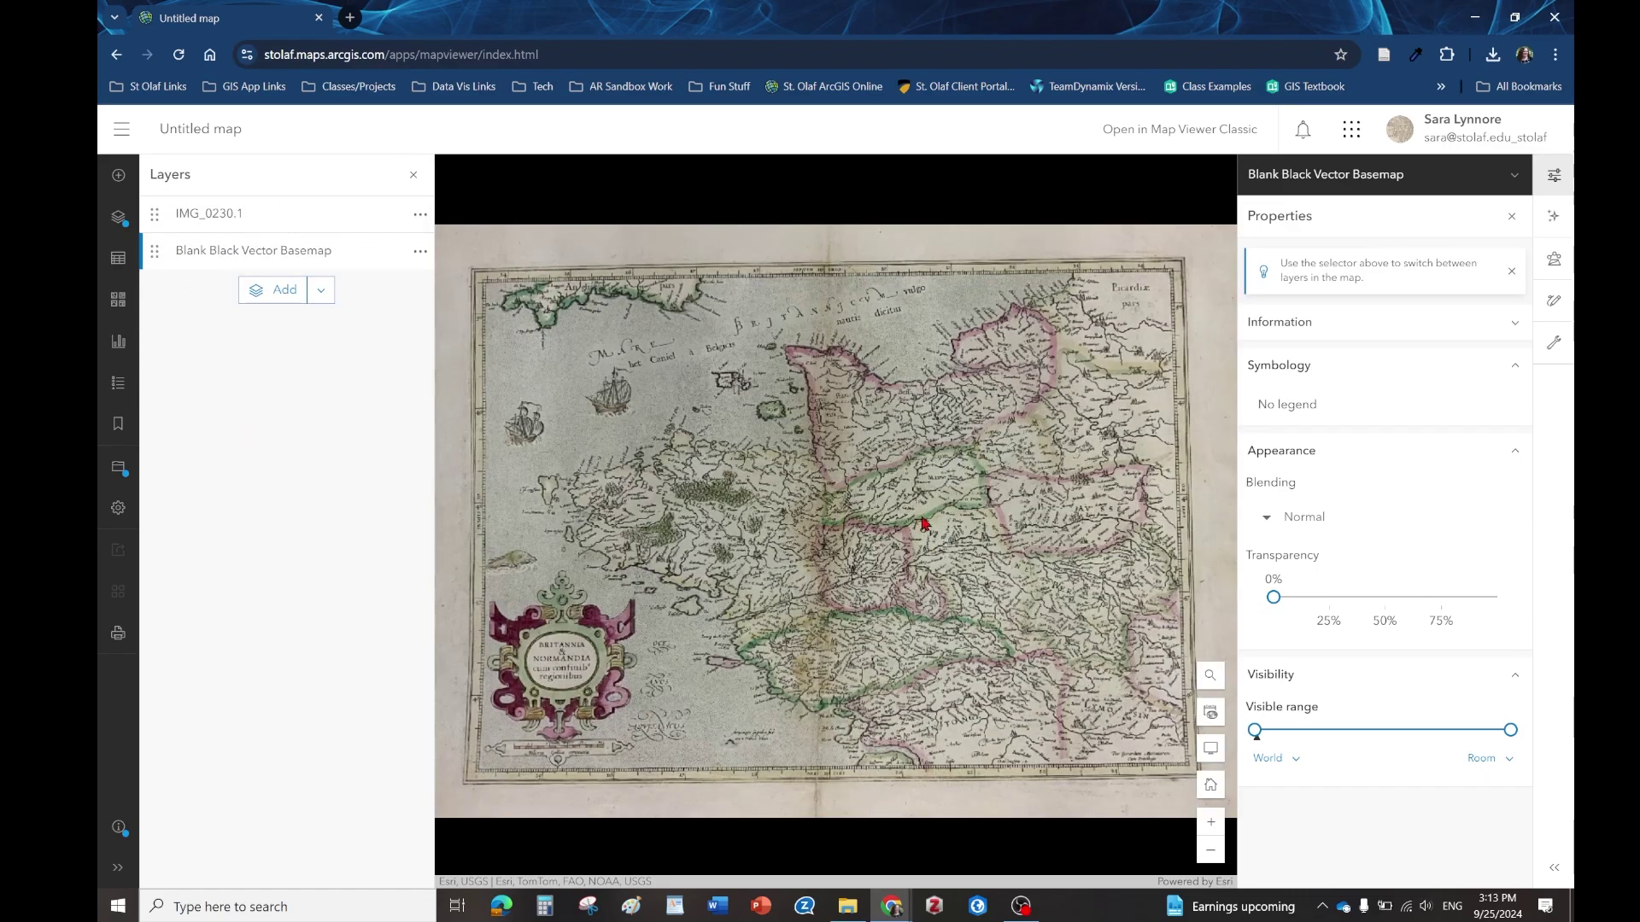
left_click(1555, 175)
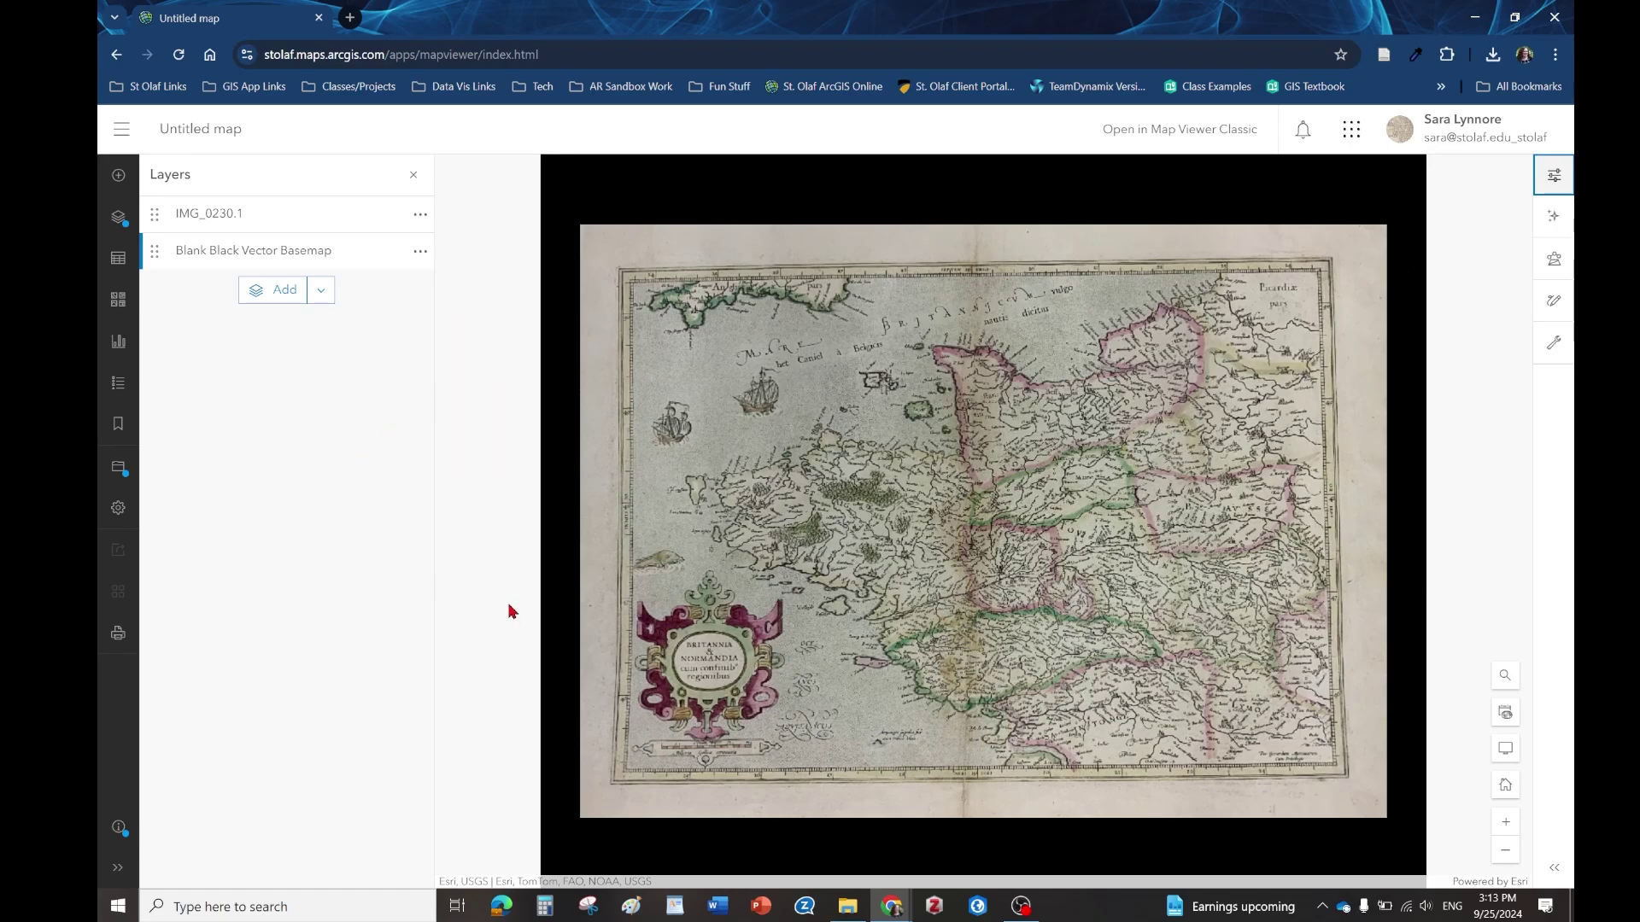
Save the map as a new item titled Britannia and reset it to the default extent
left_click(117, 466)
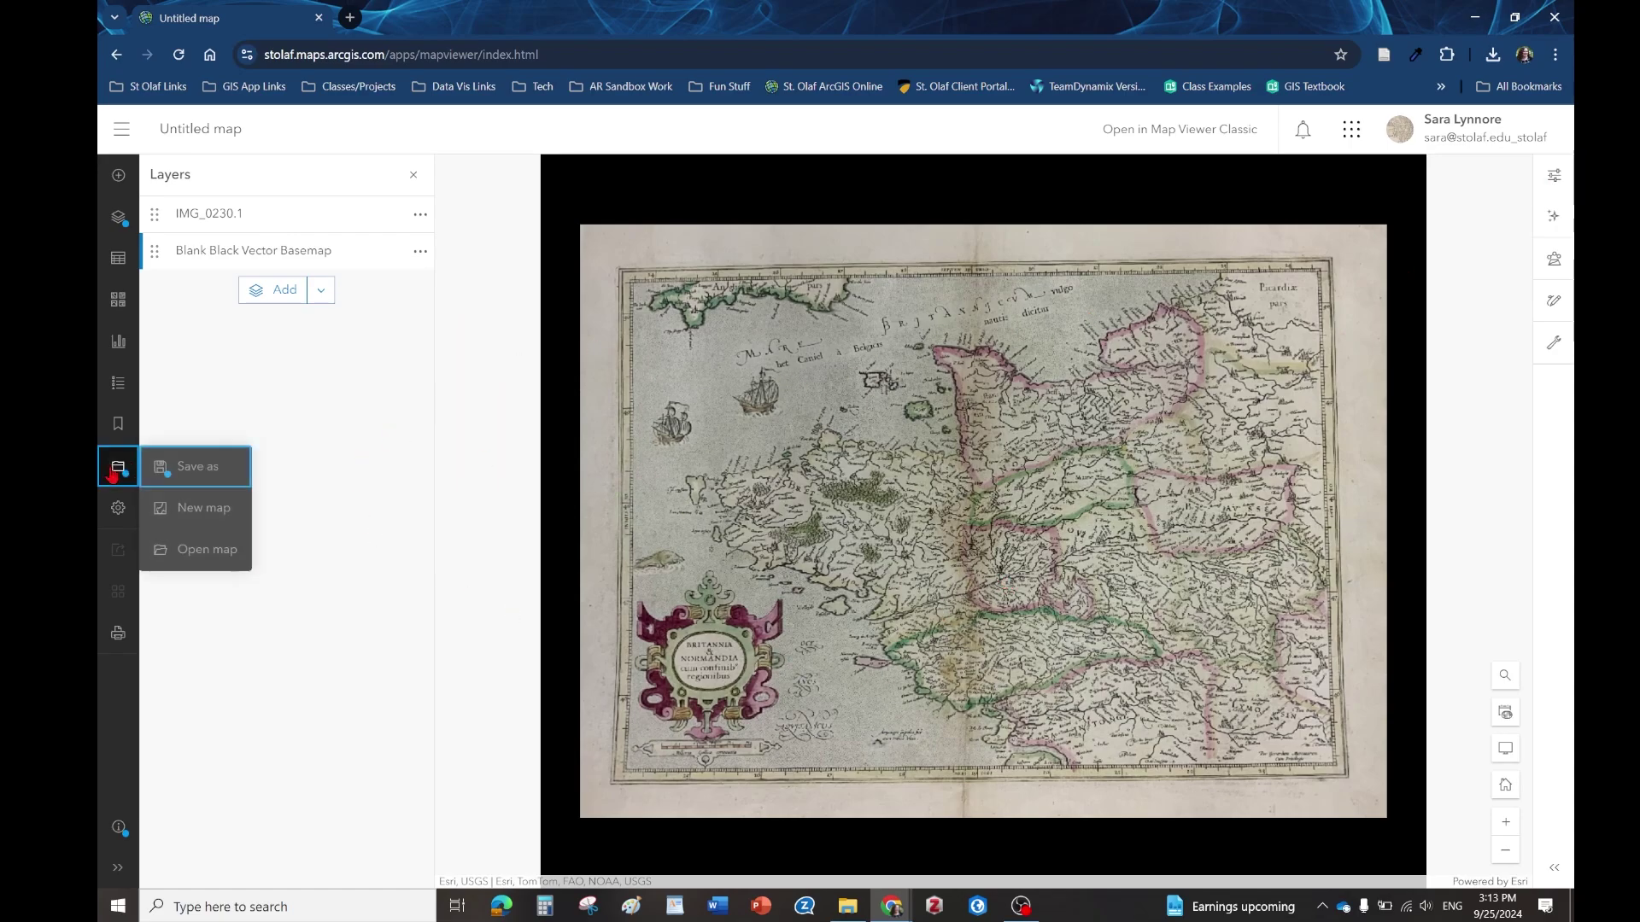
left_click(240, 474)
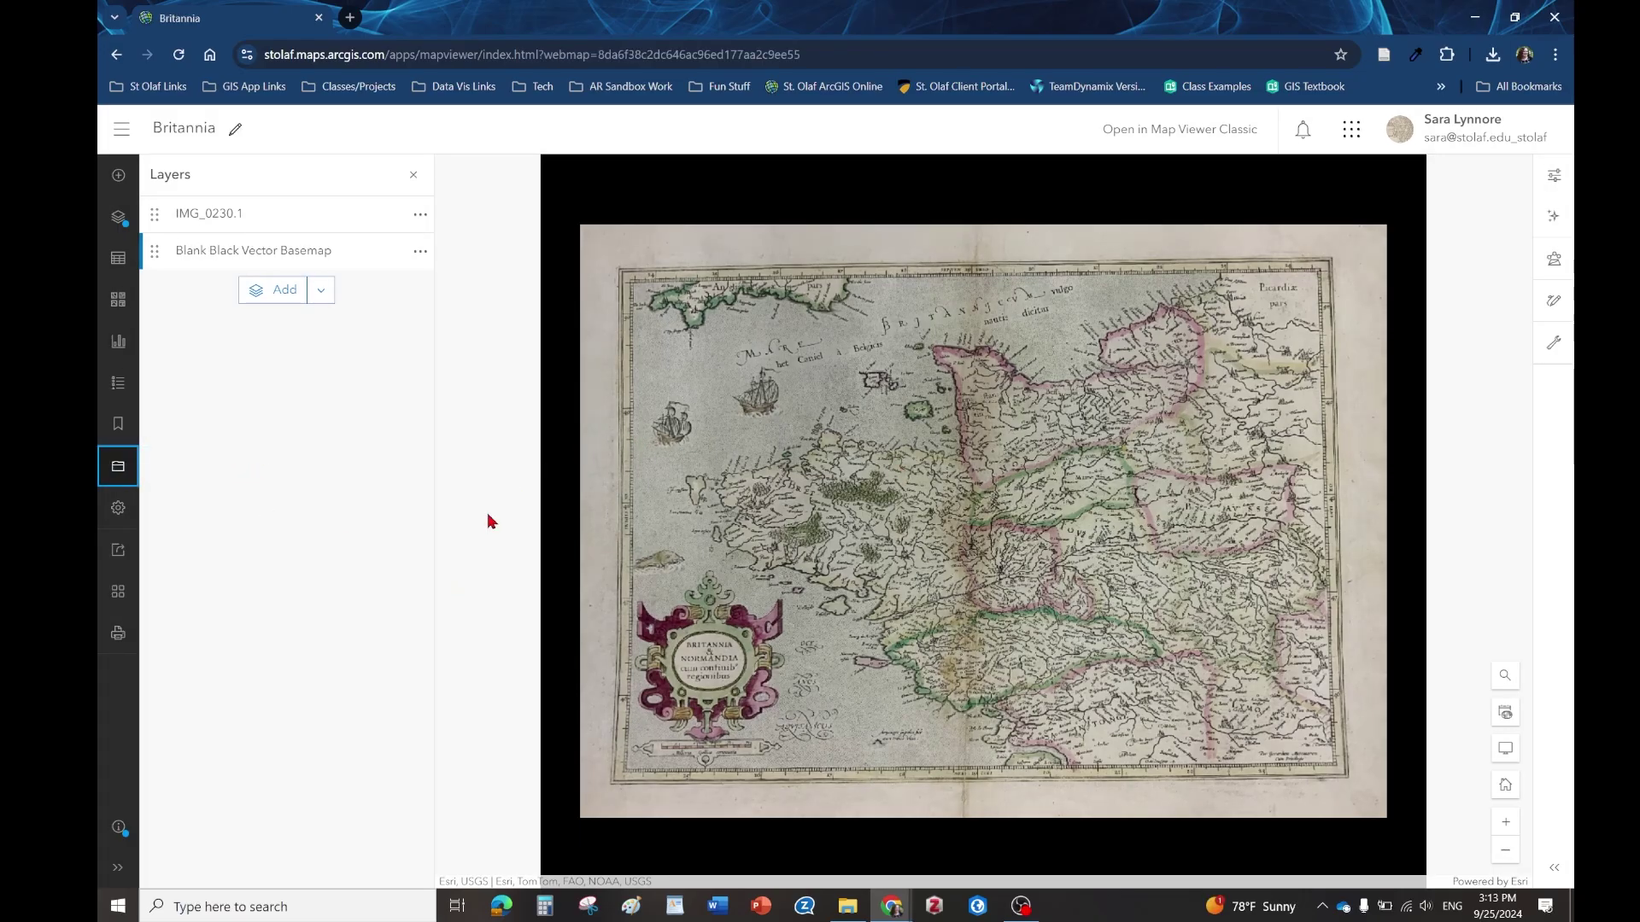
scroll(884, 468, "up", 3)
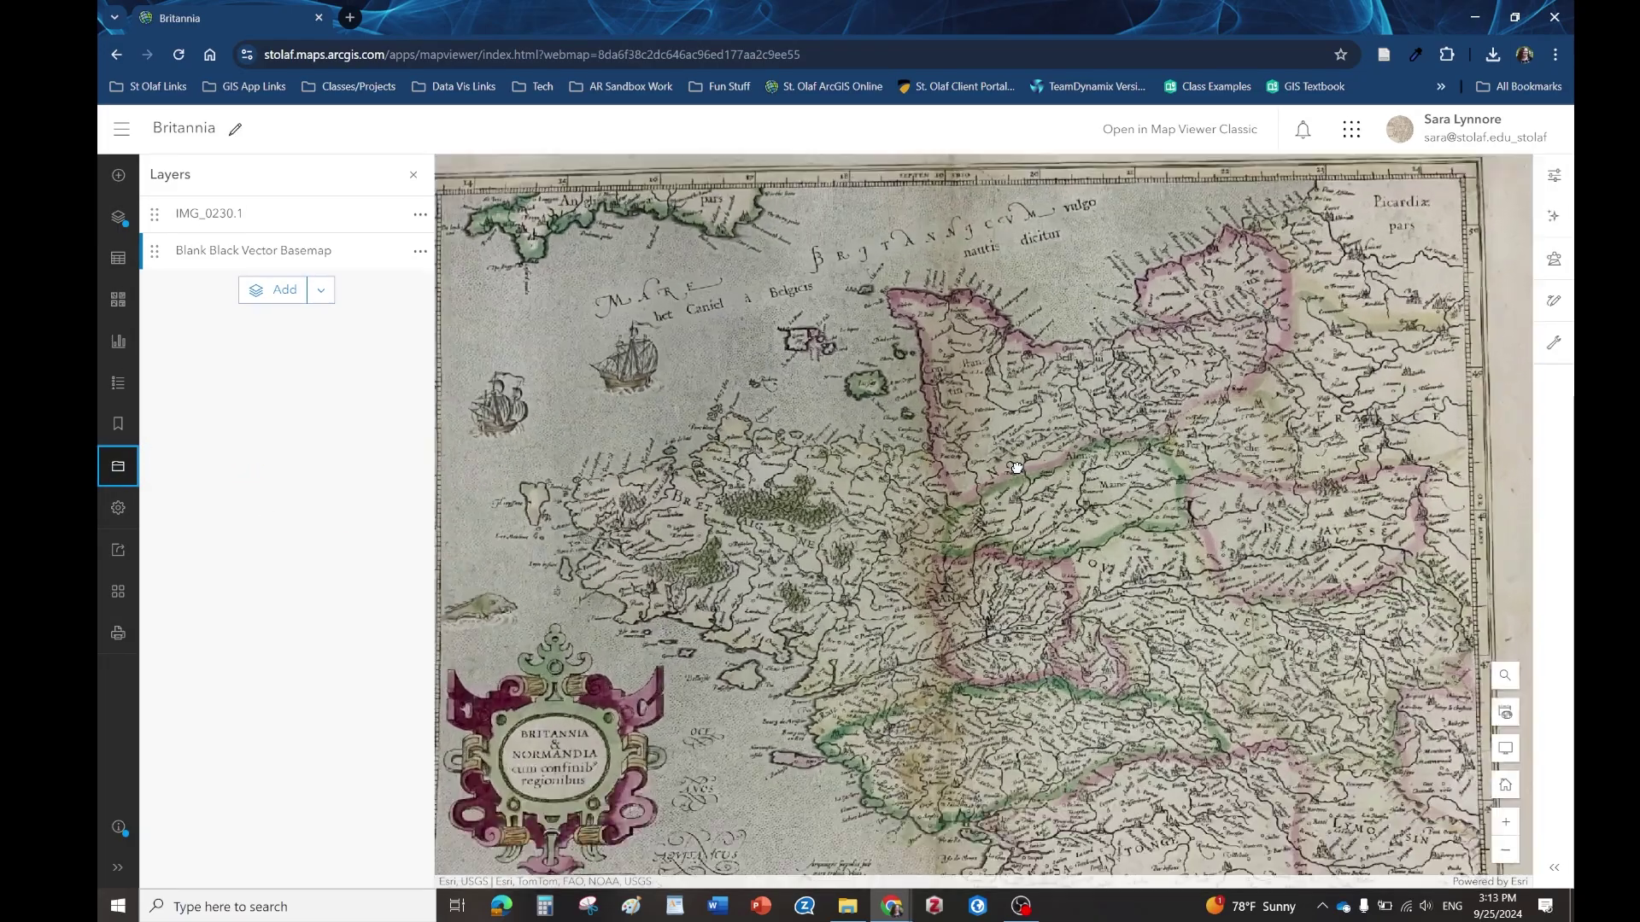
scroll(1016, 481, "down", 5)
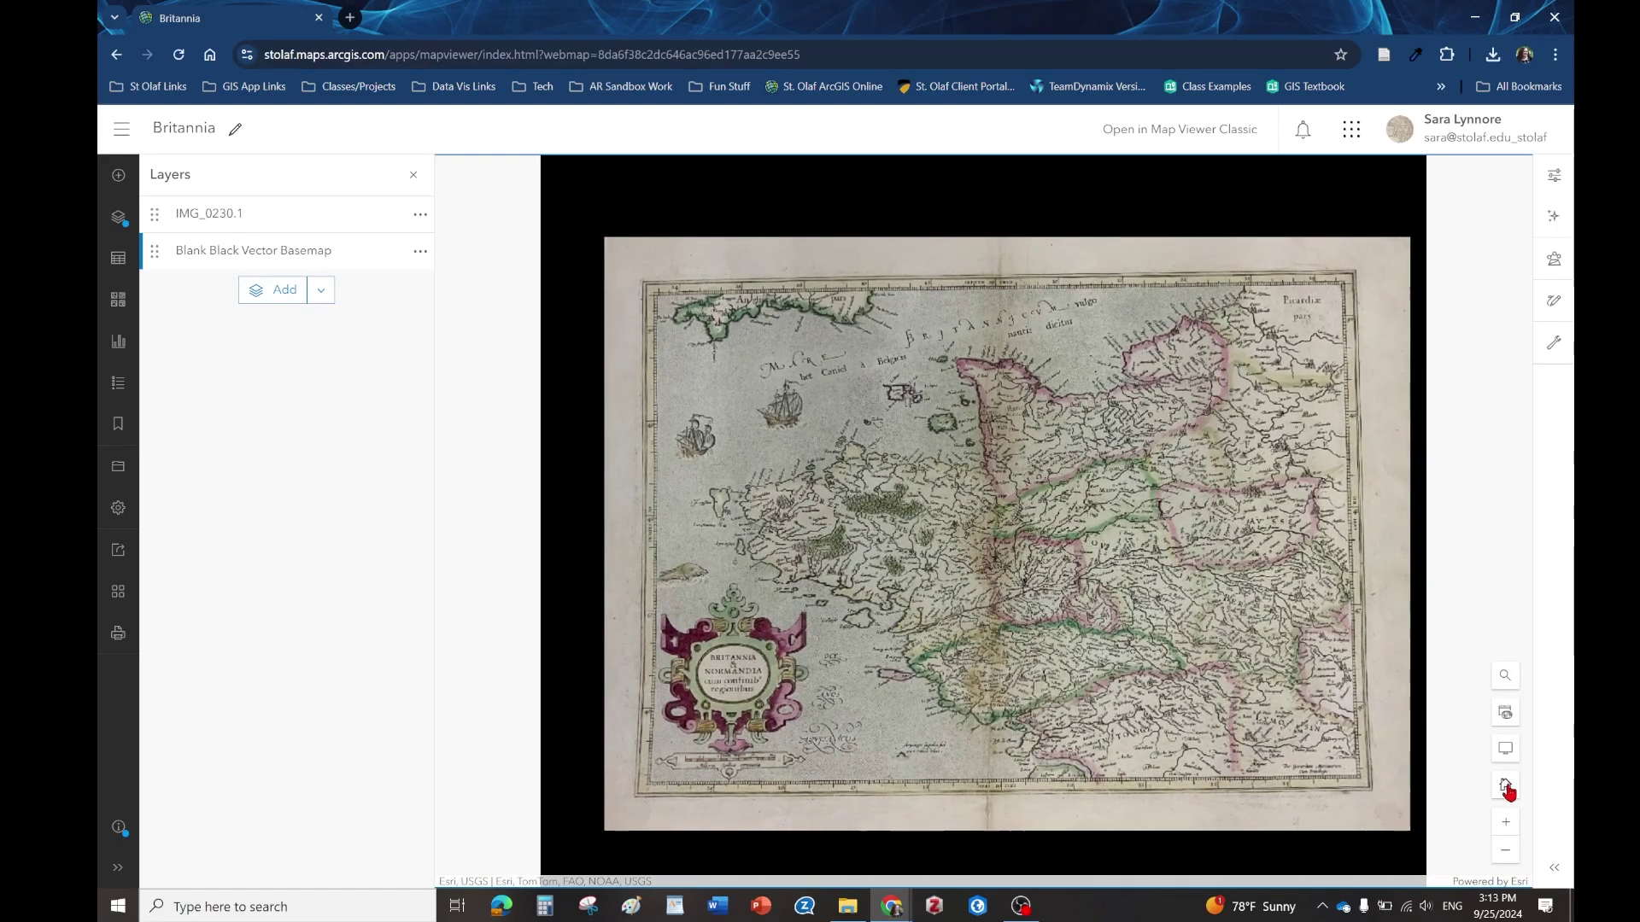
left_click(1505, 788)
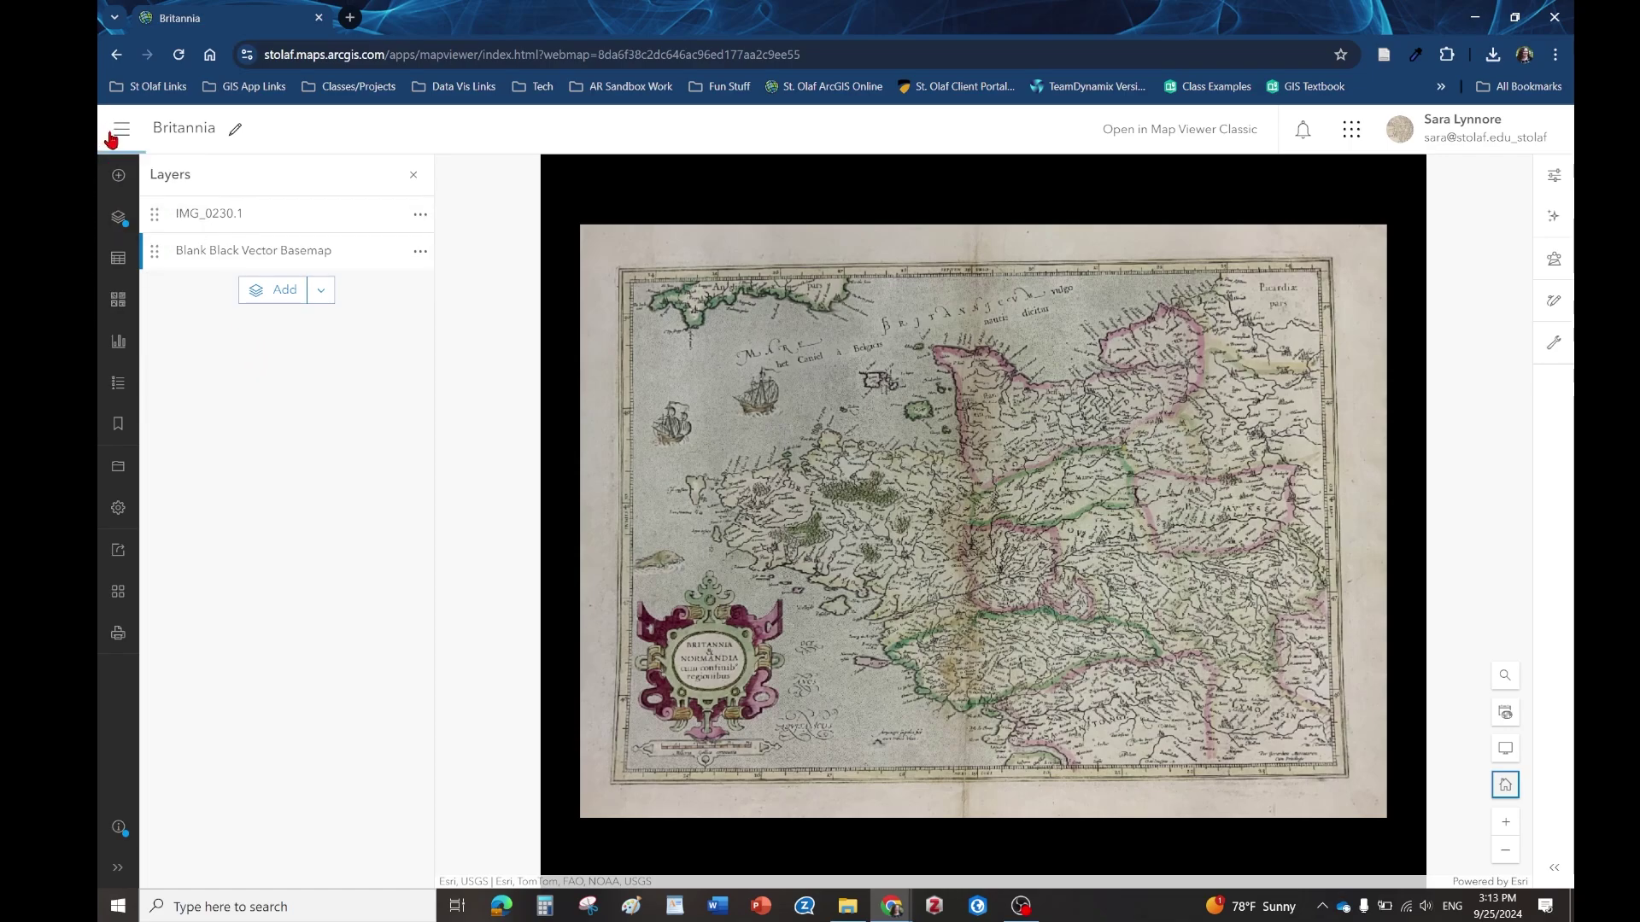
Go to My content and create a new StoryMaps app from Create app
left_click(114, 137)
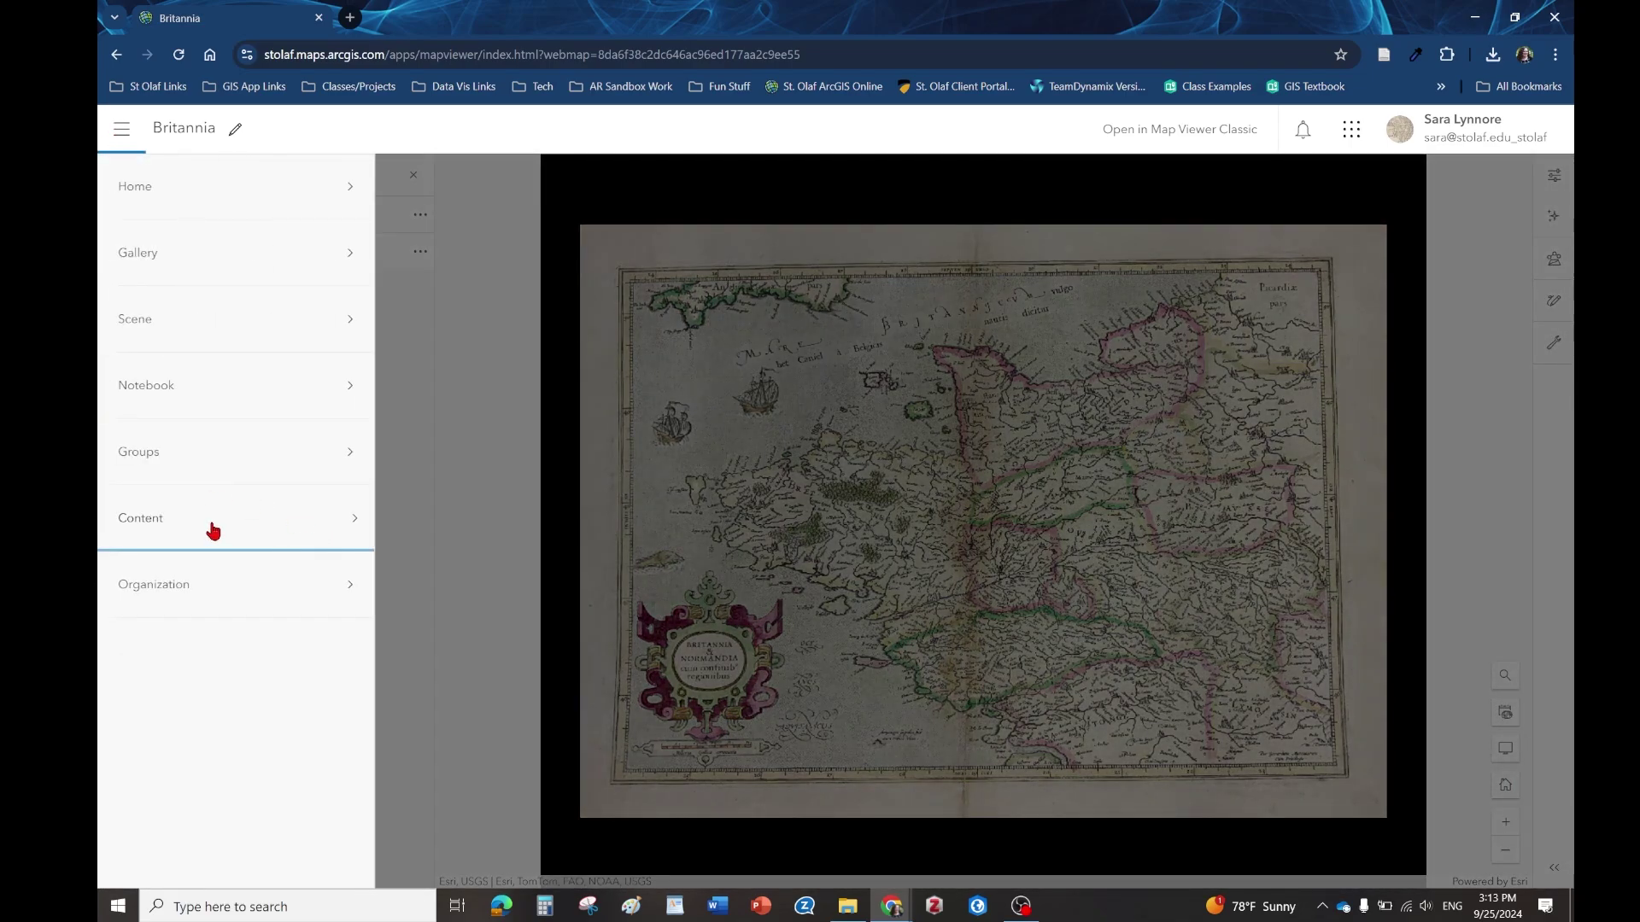
left_click(213, 525)
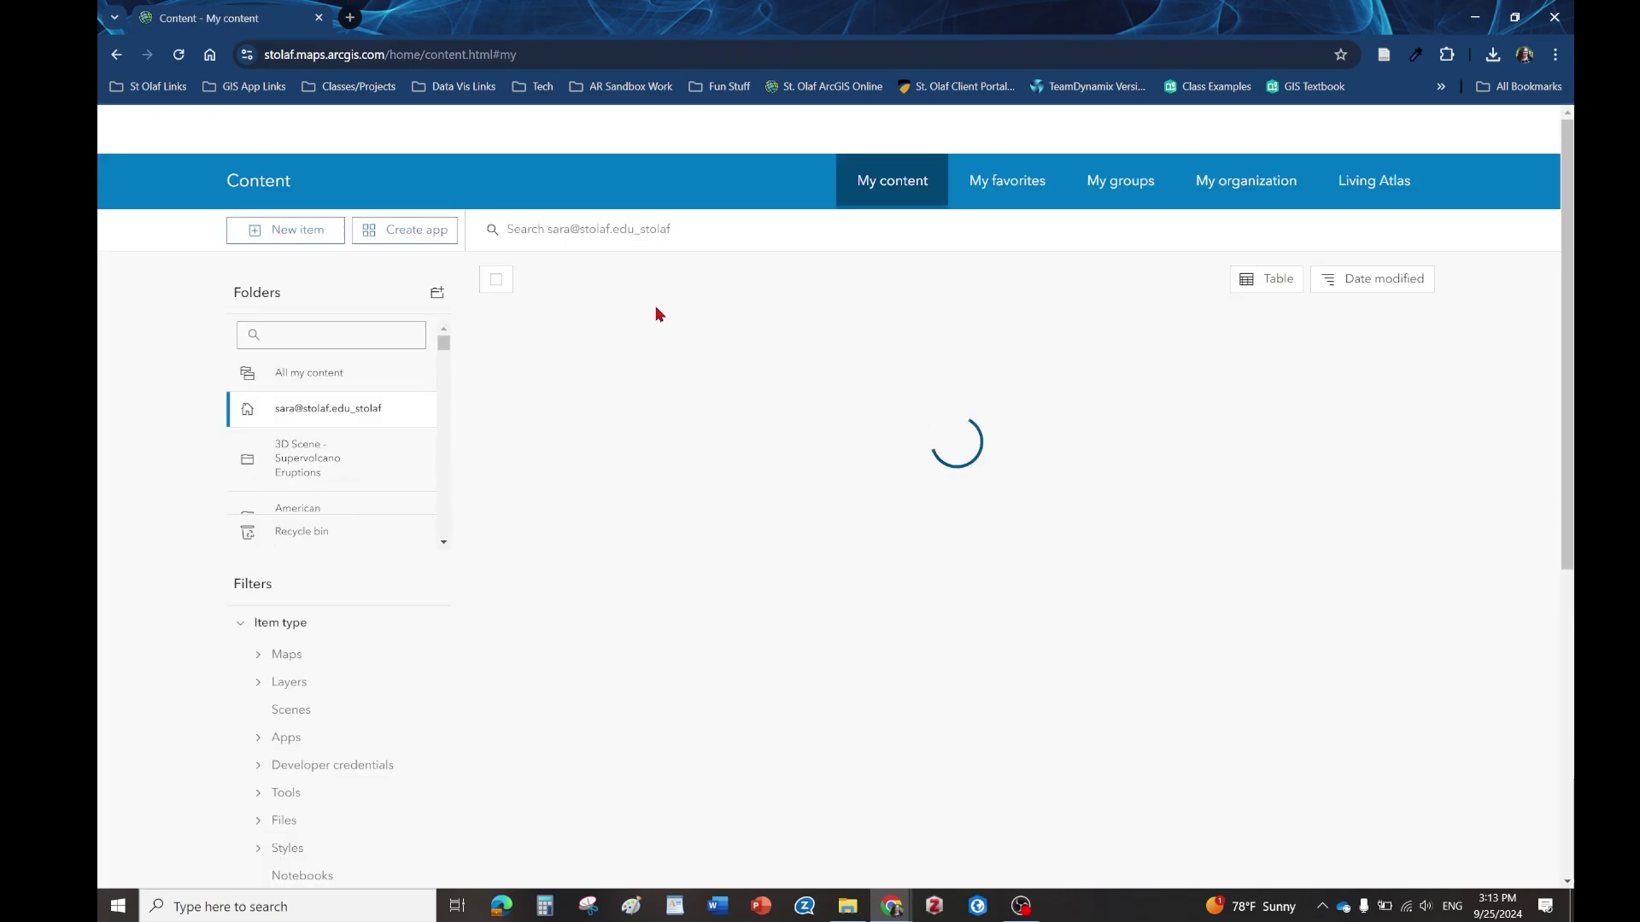
left_click(383, 229)
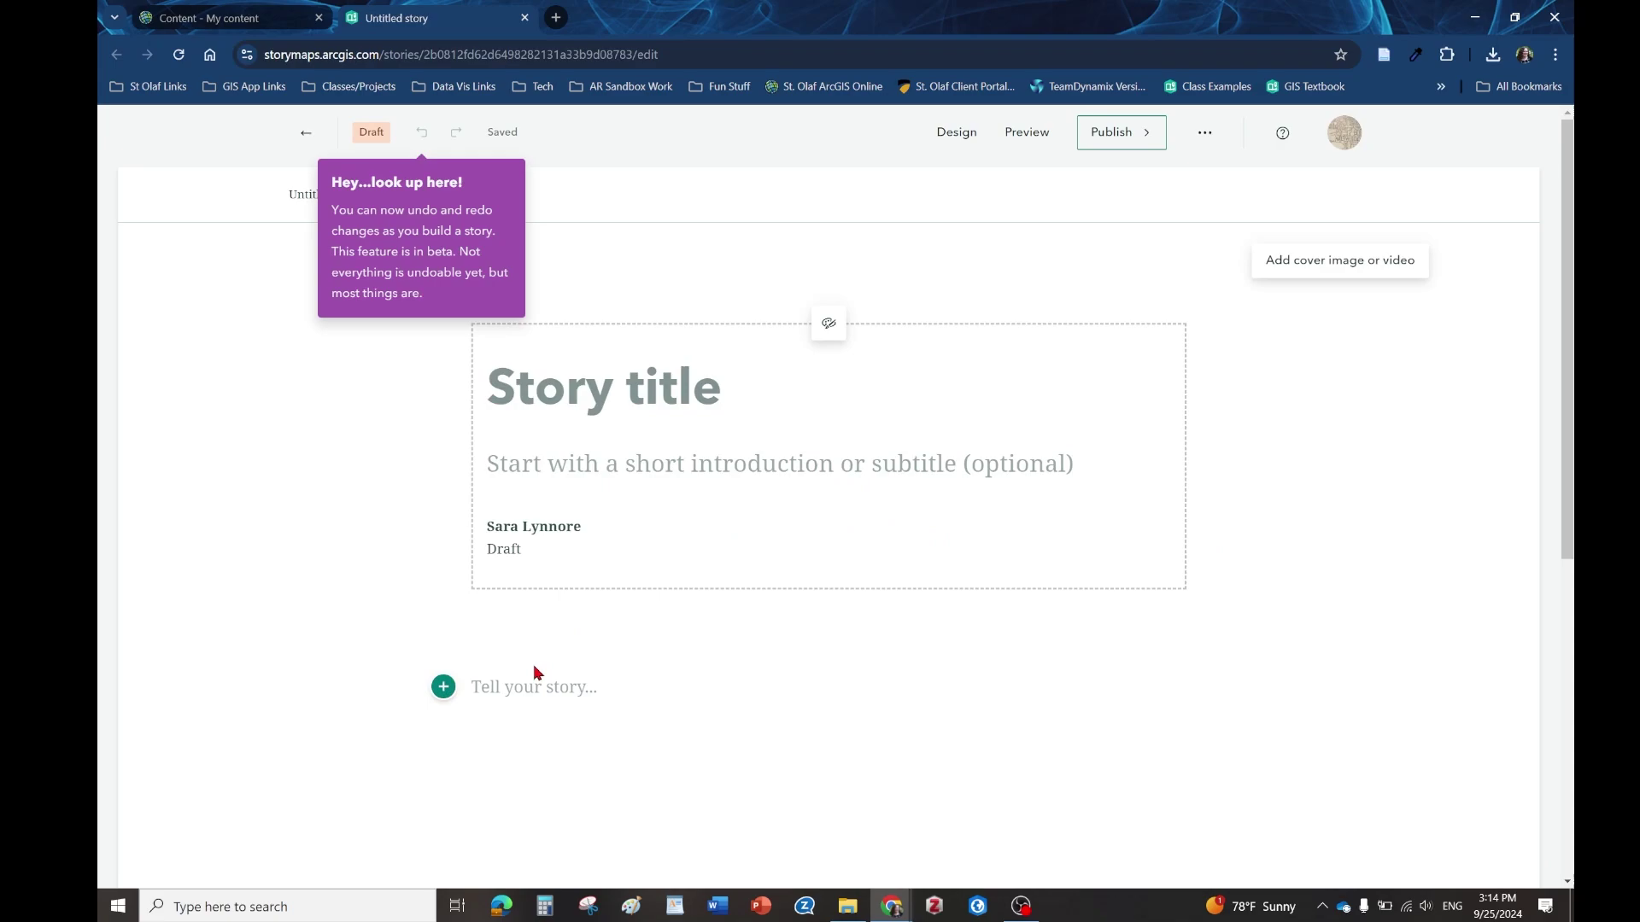
Insert a Sidecar block with the Docked layout into the story
scroll(681, 728, "down", 5)
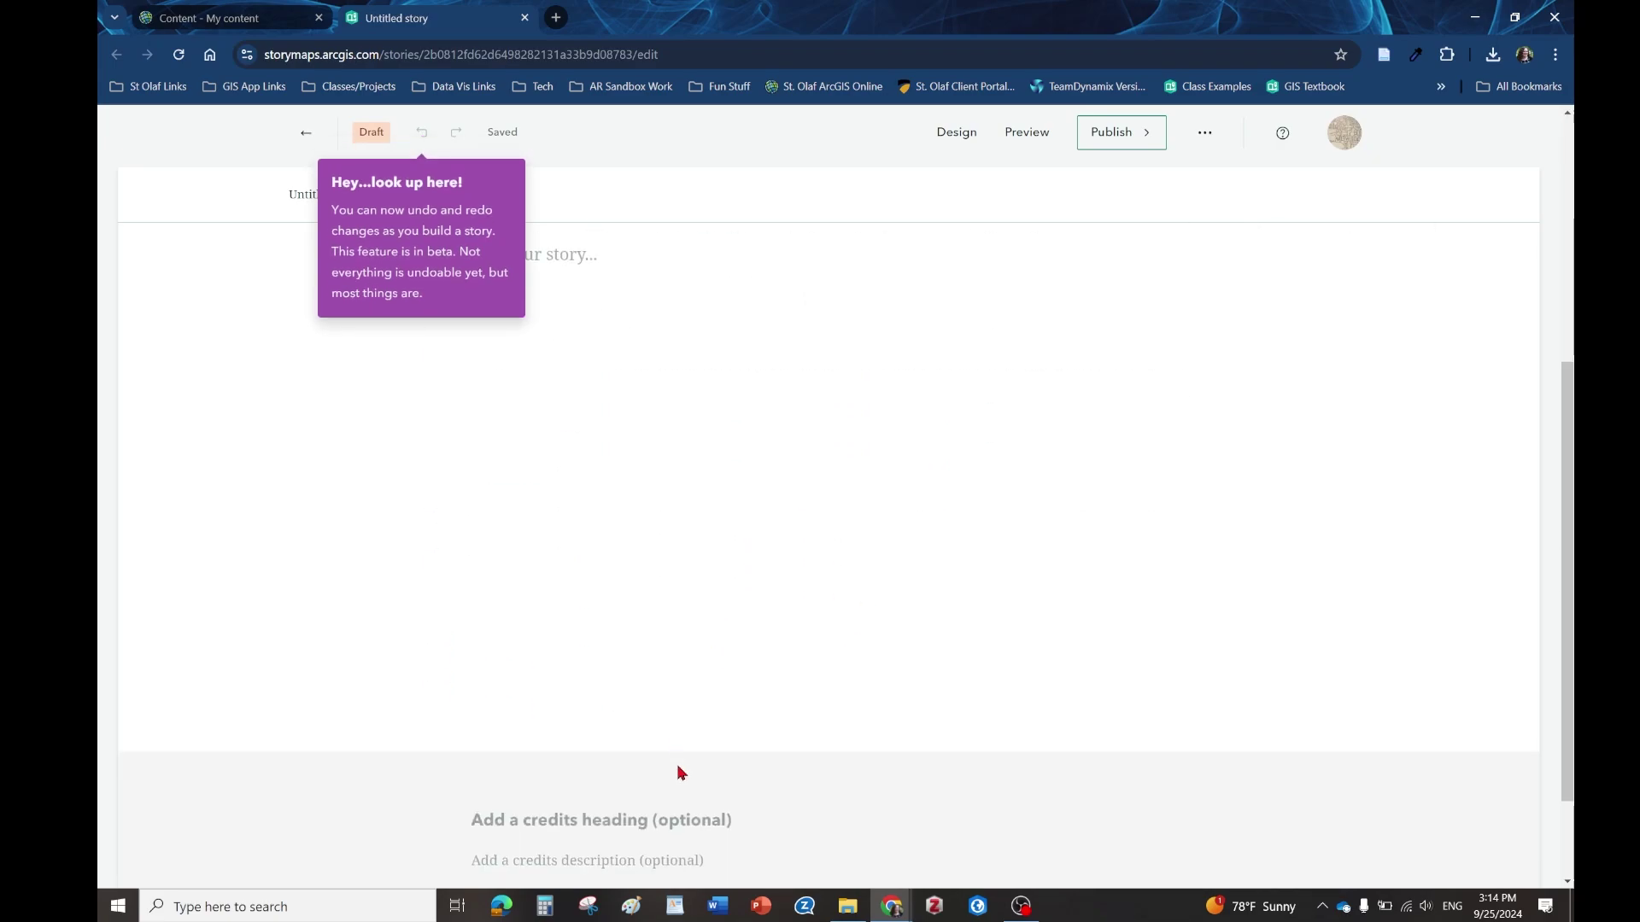
left_click(442, 340)
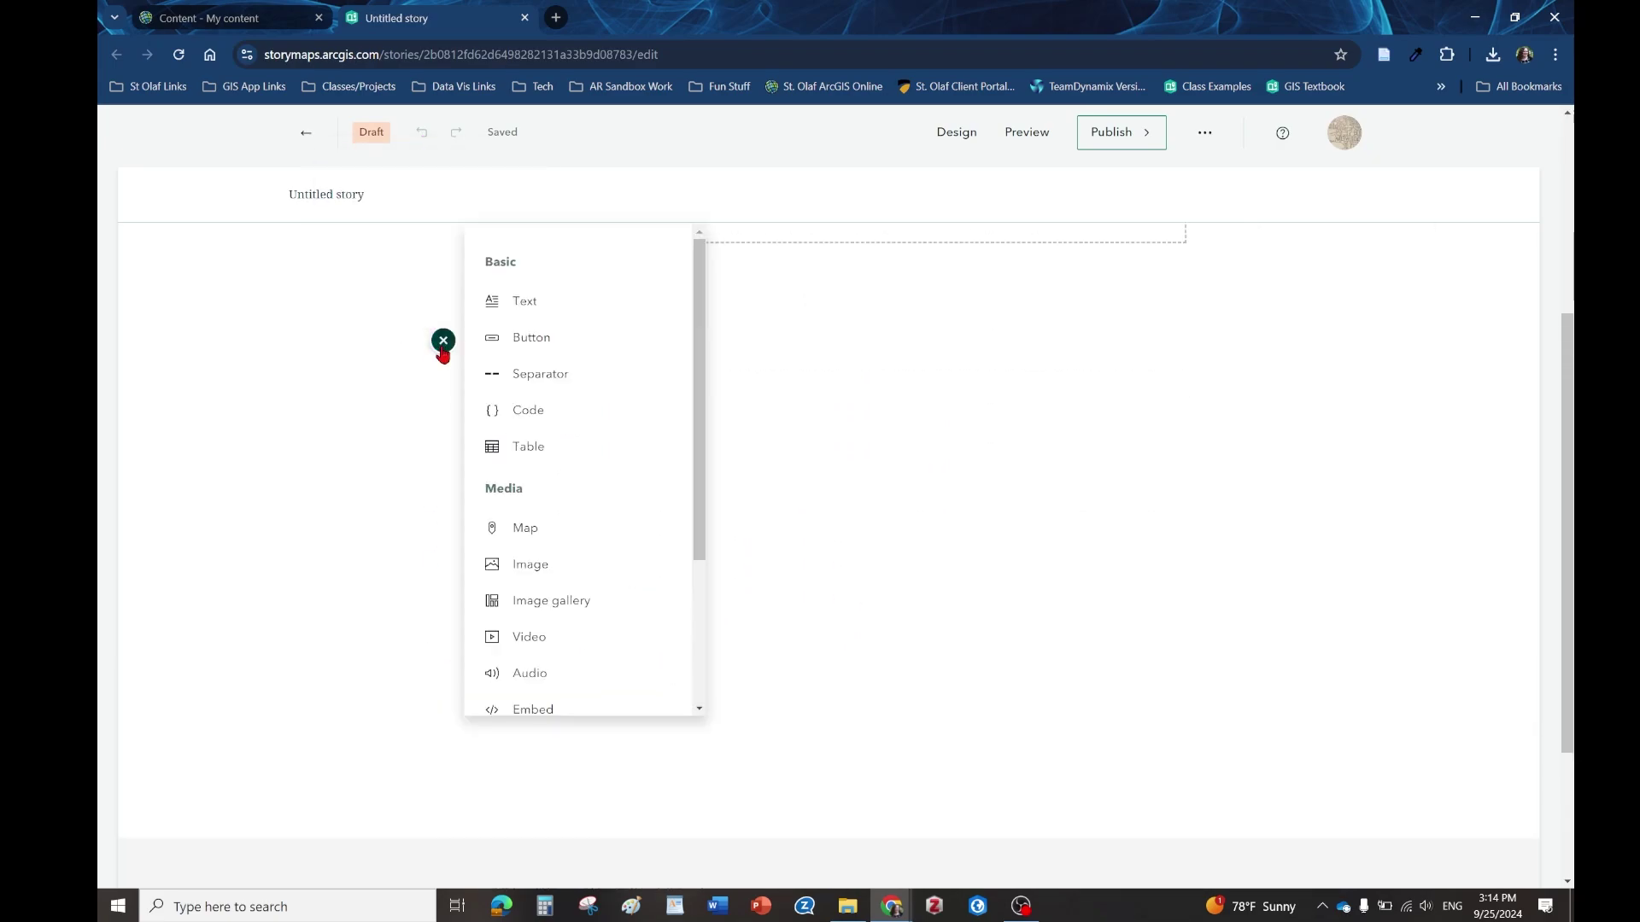
scroll(558, 463, "down", 3)
left_click(531, 645)
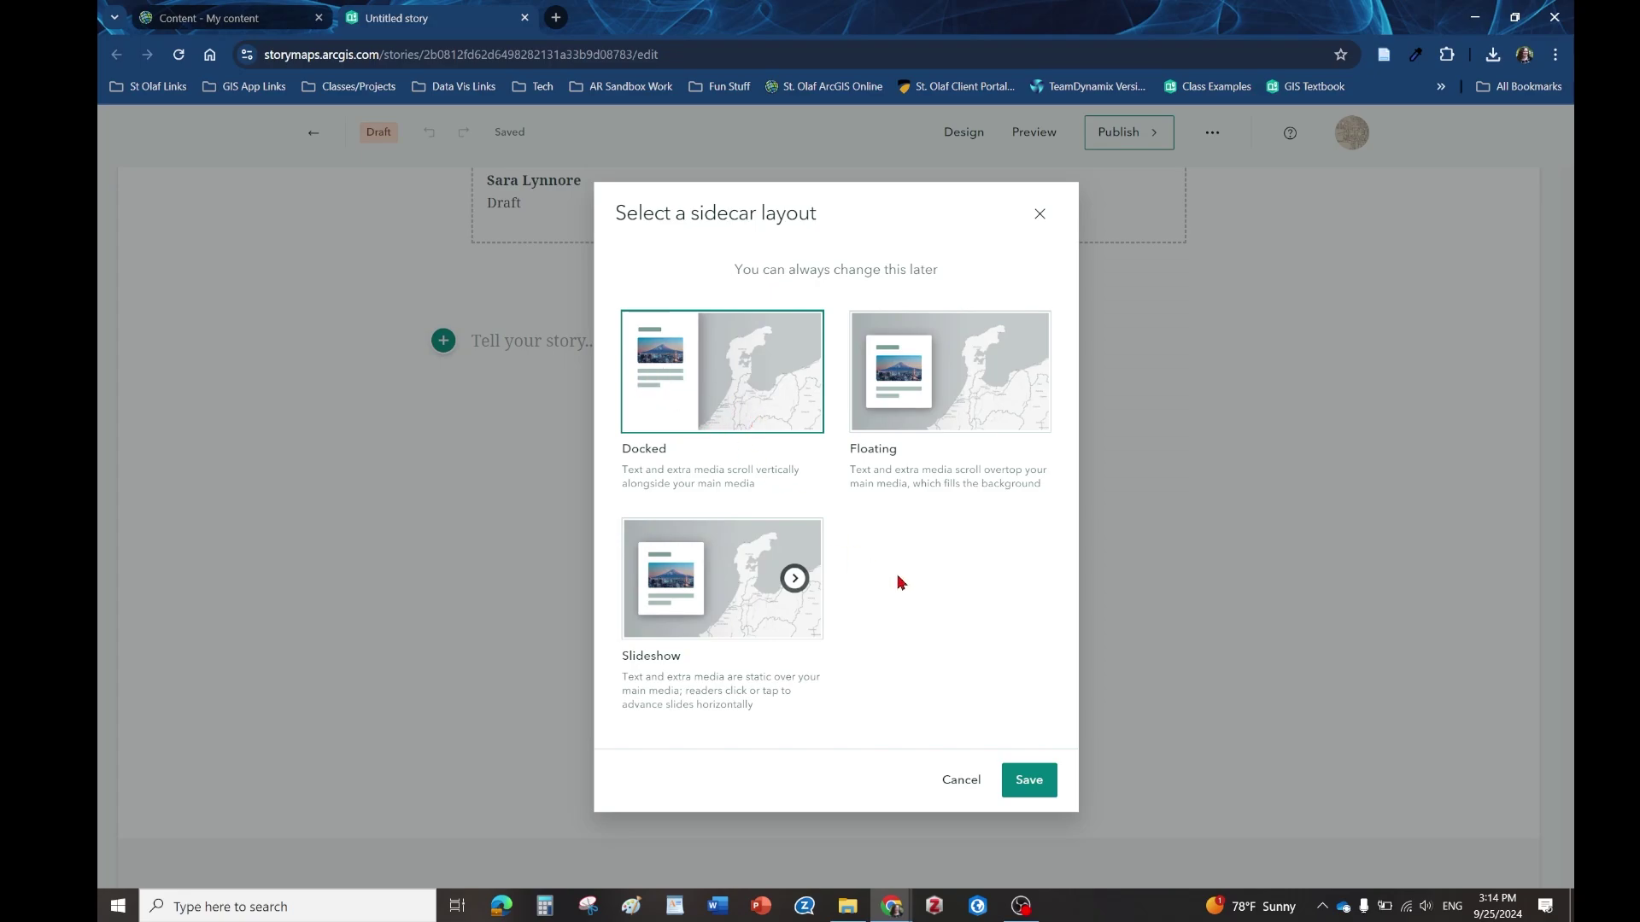
left_click(1028, 780)
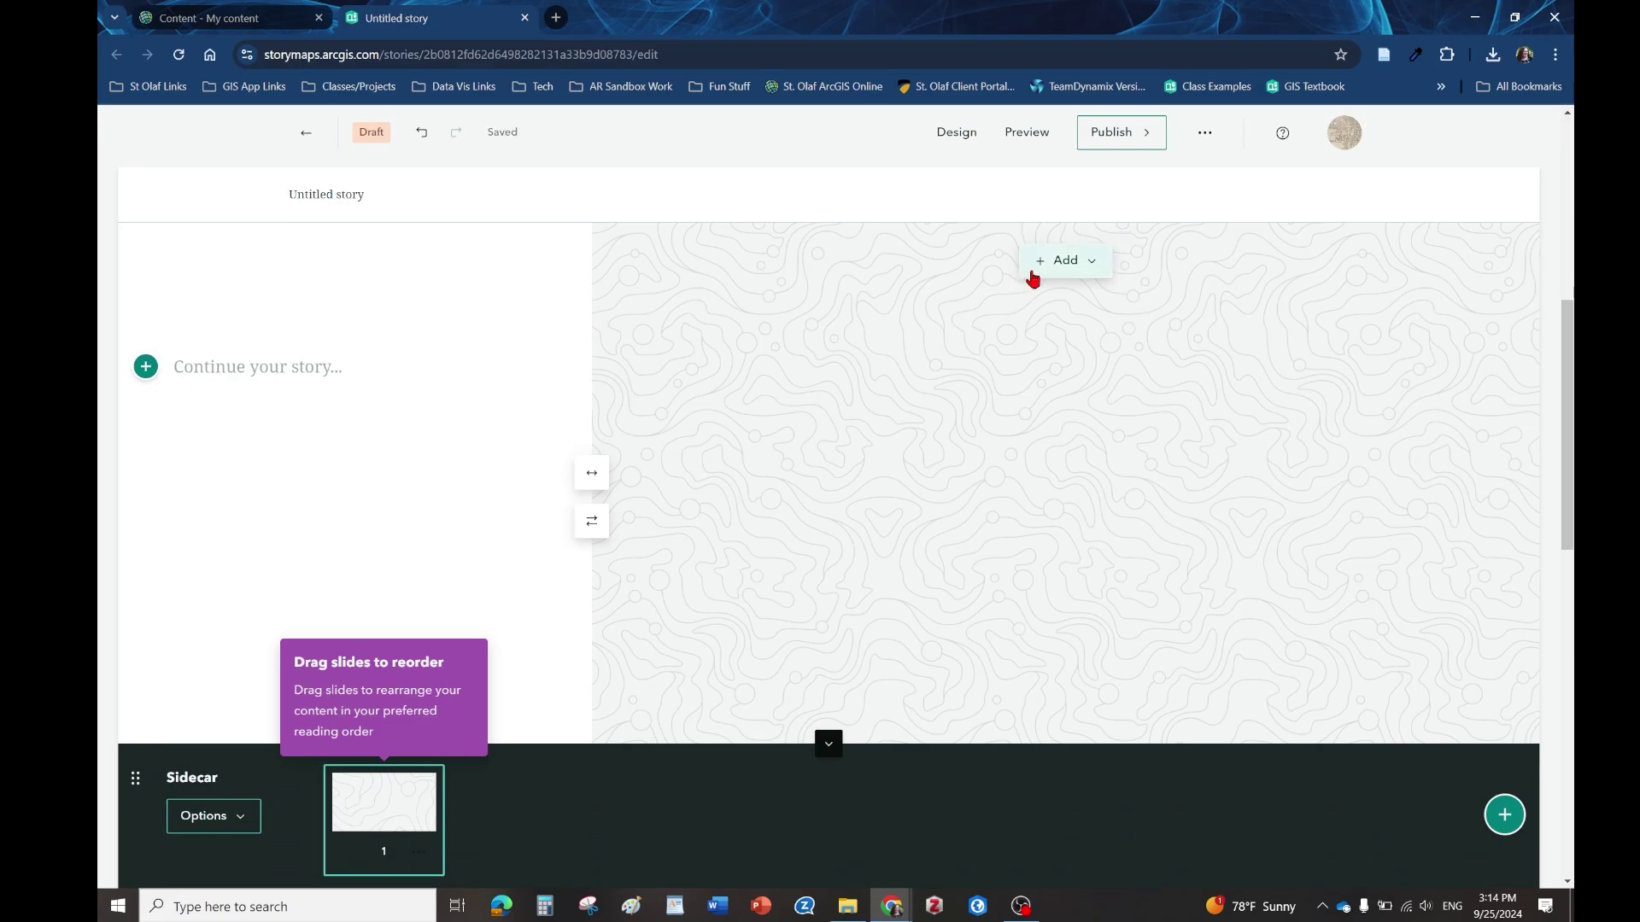
Add the Britannia map to the first slide at its full default extent and save the view
left_click(1032, 275)
left_click(1074, 391)
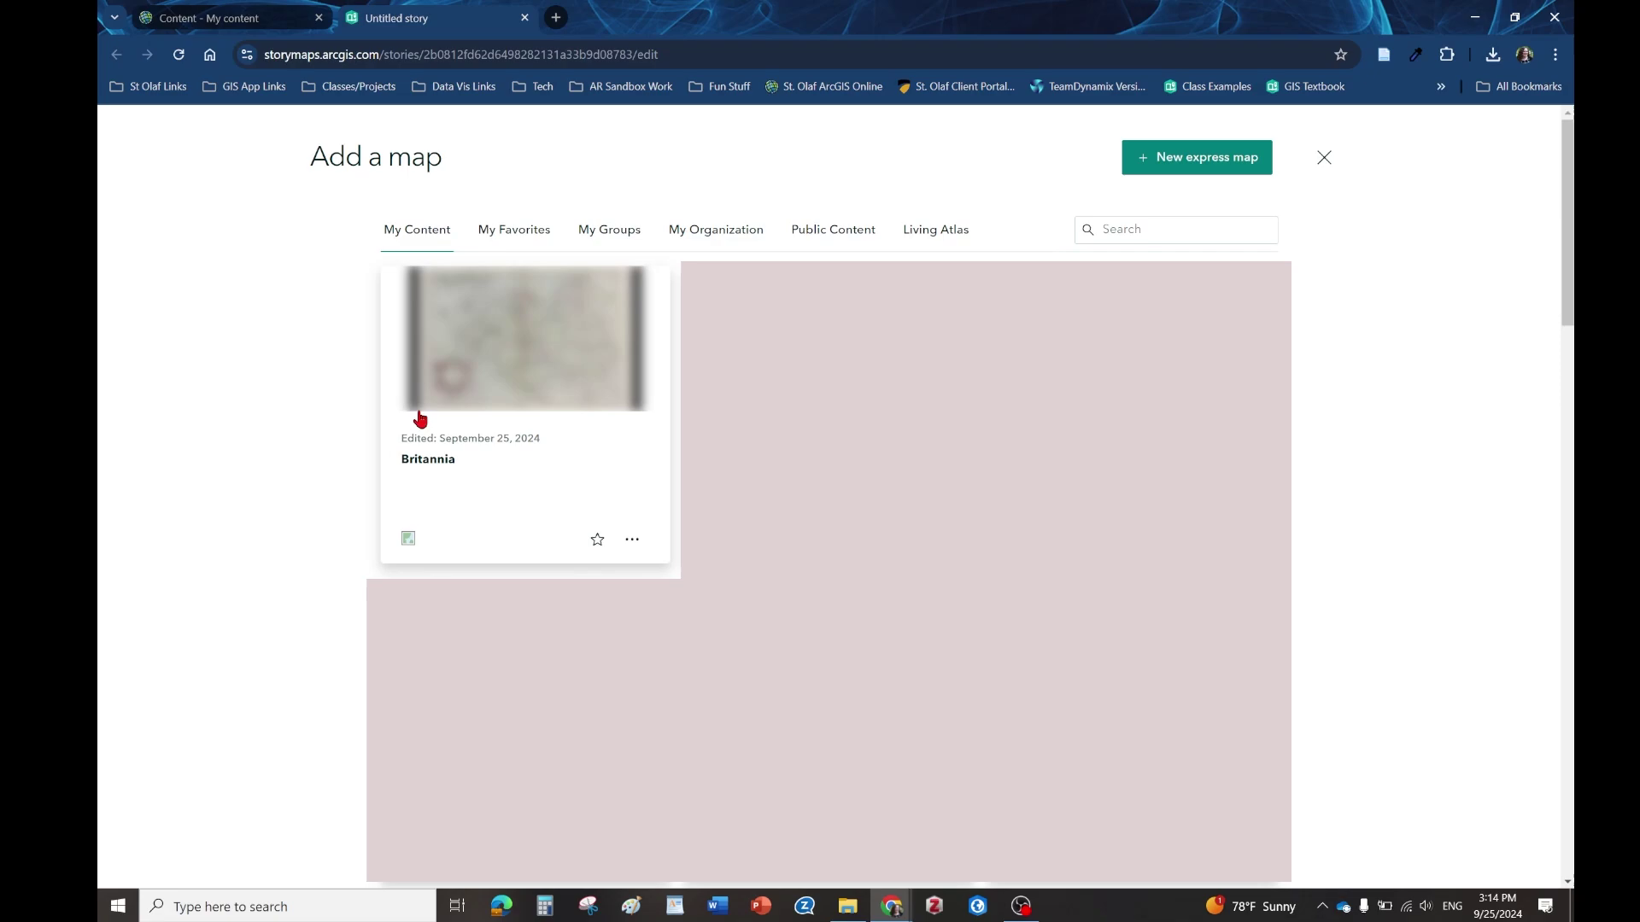
left_click(484, 379)
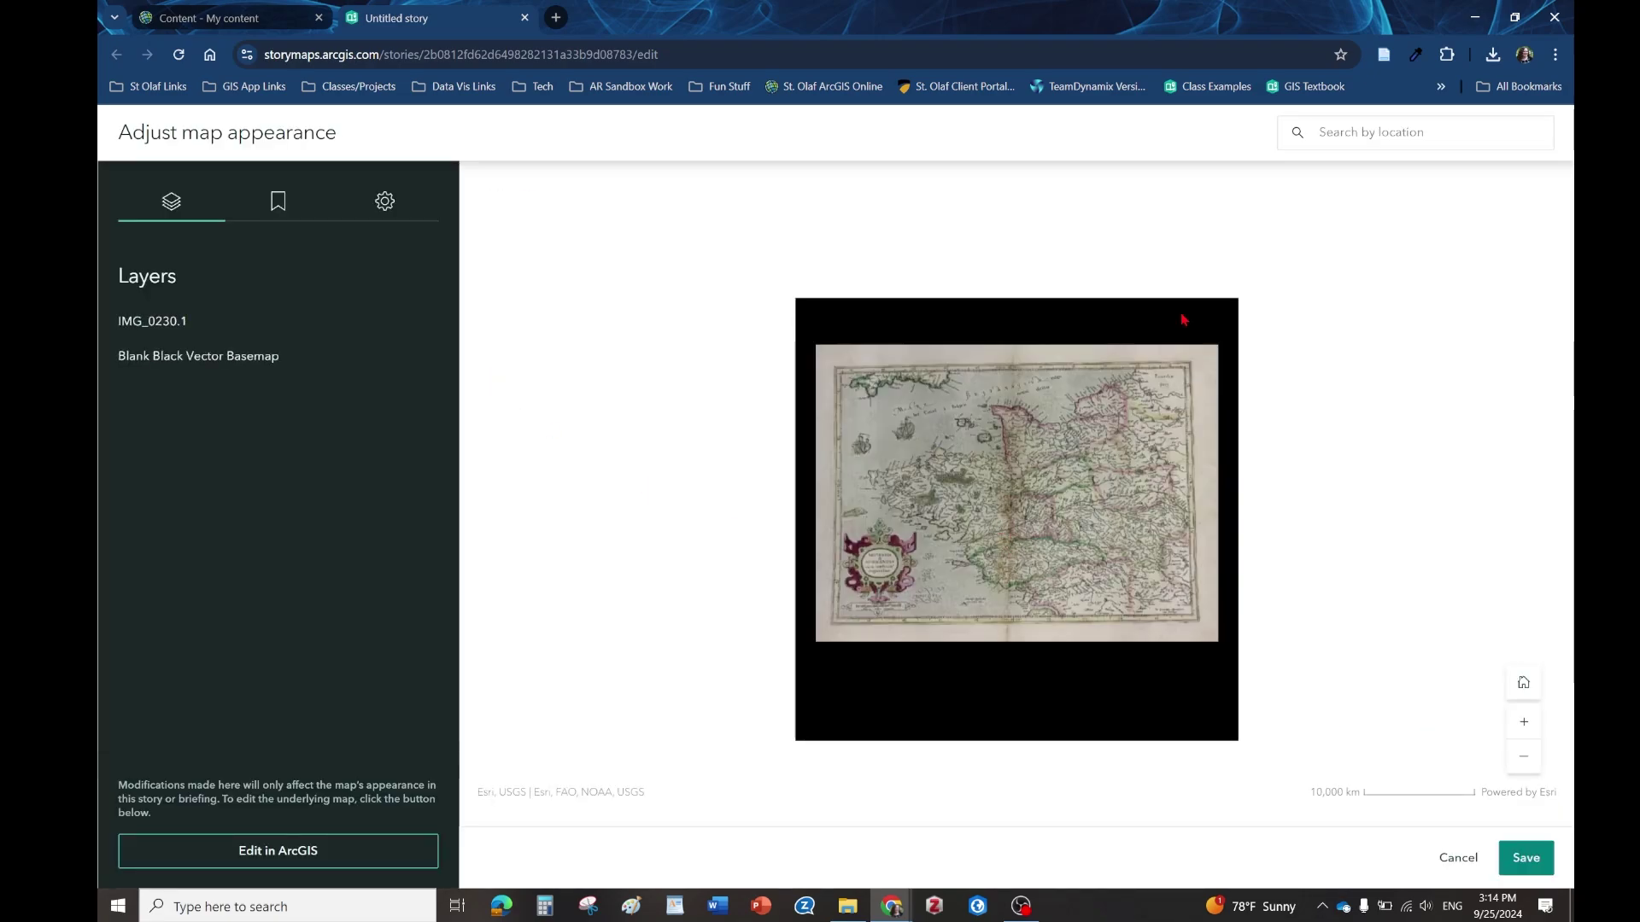
scroll(1330, 526, "up", 3)
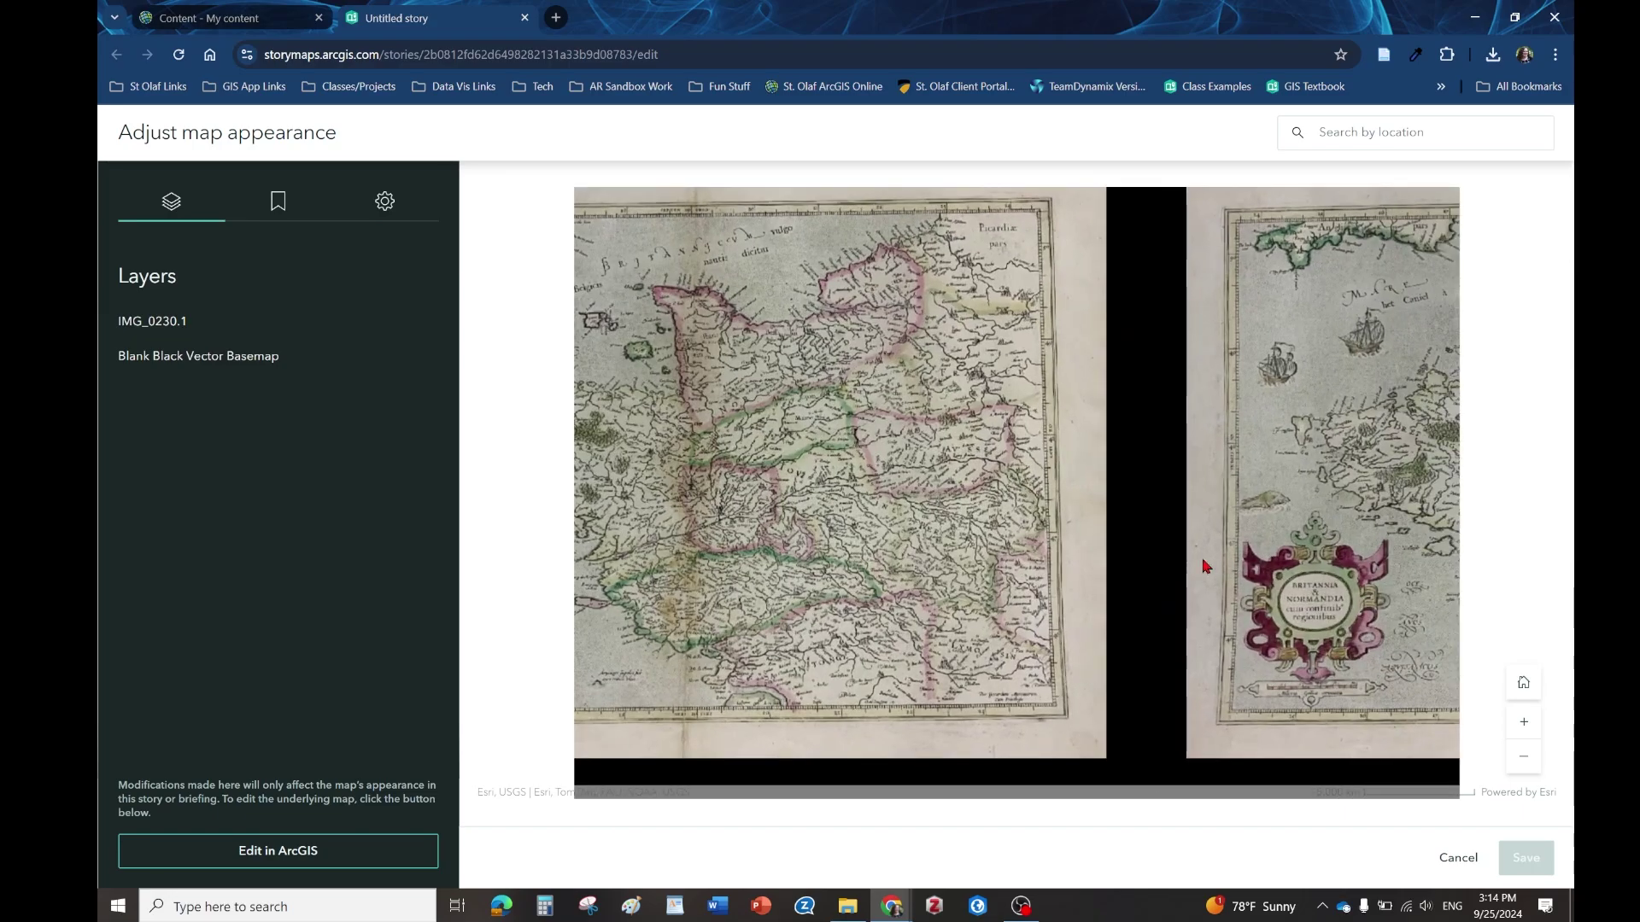
scroll(1141, 590, "up", 1)
scroll(1140, 589, "down", 3)
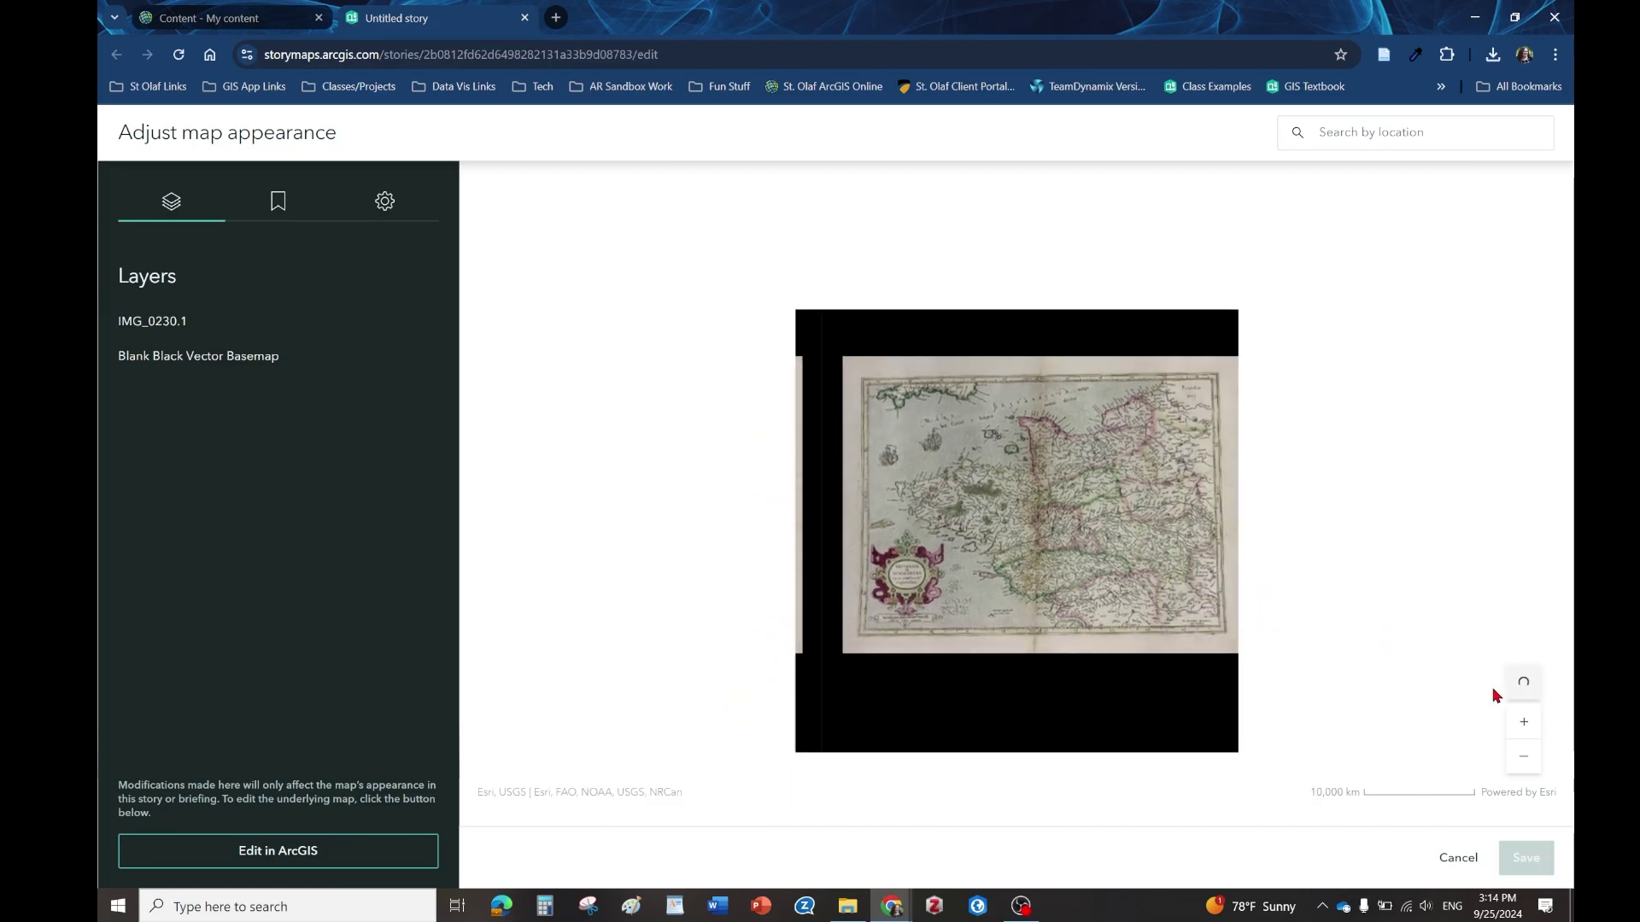
left_click(1524, 683)
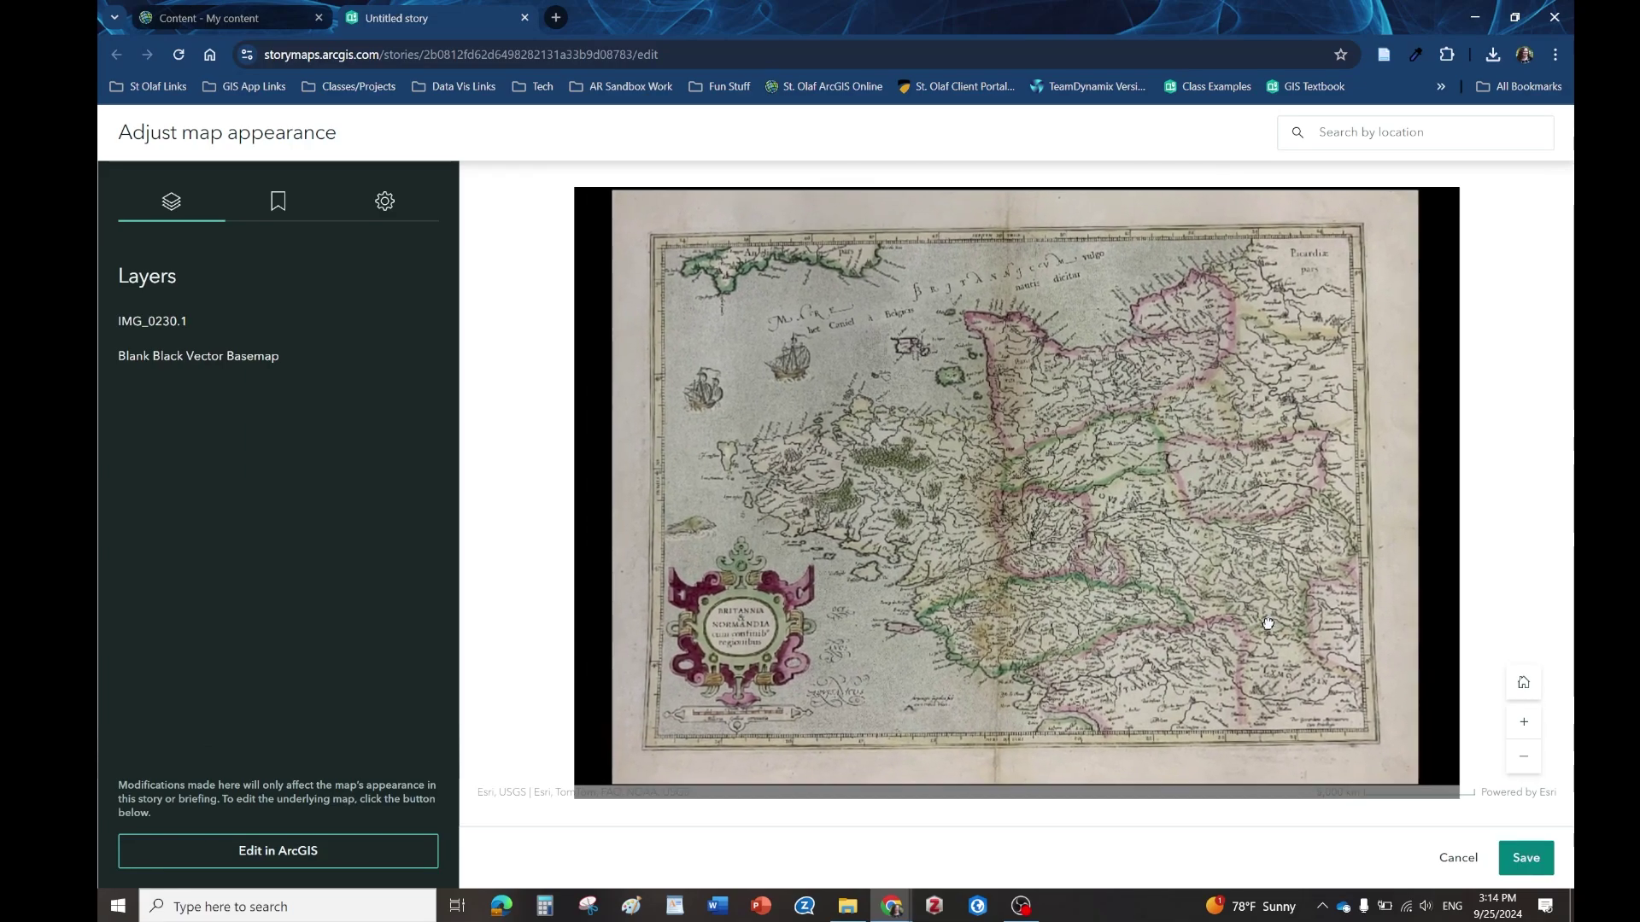
left_click_drag(1269, 622, 1267, 626)
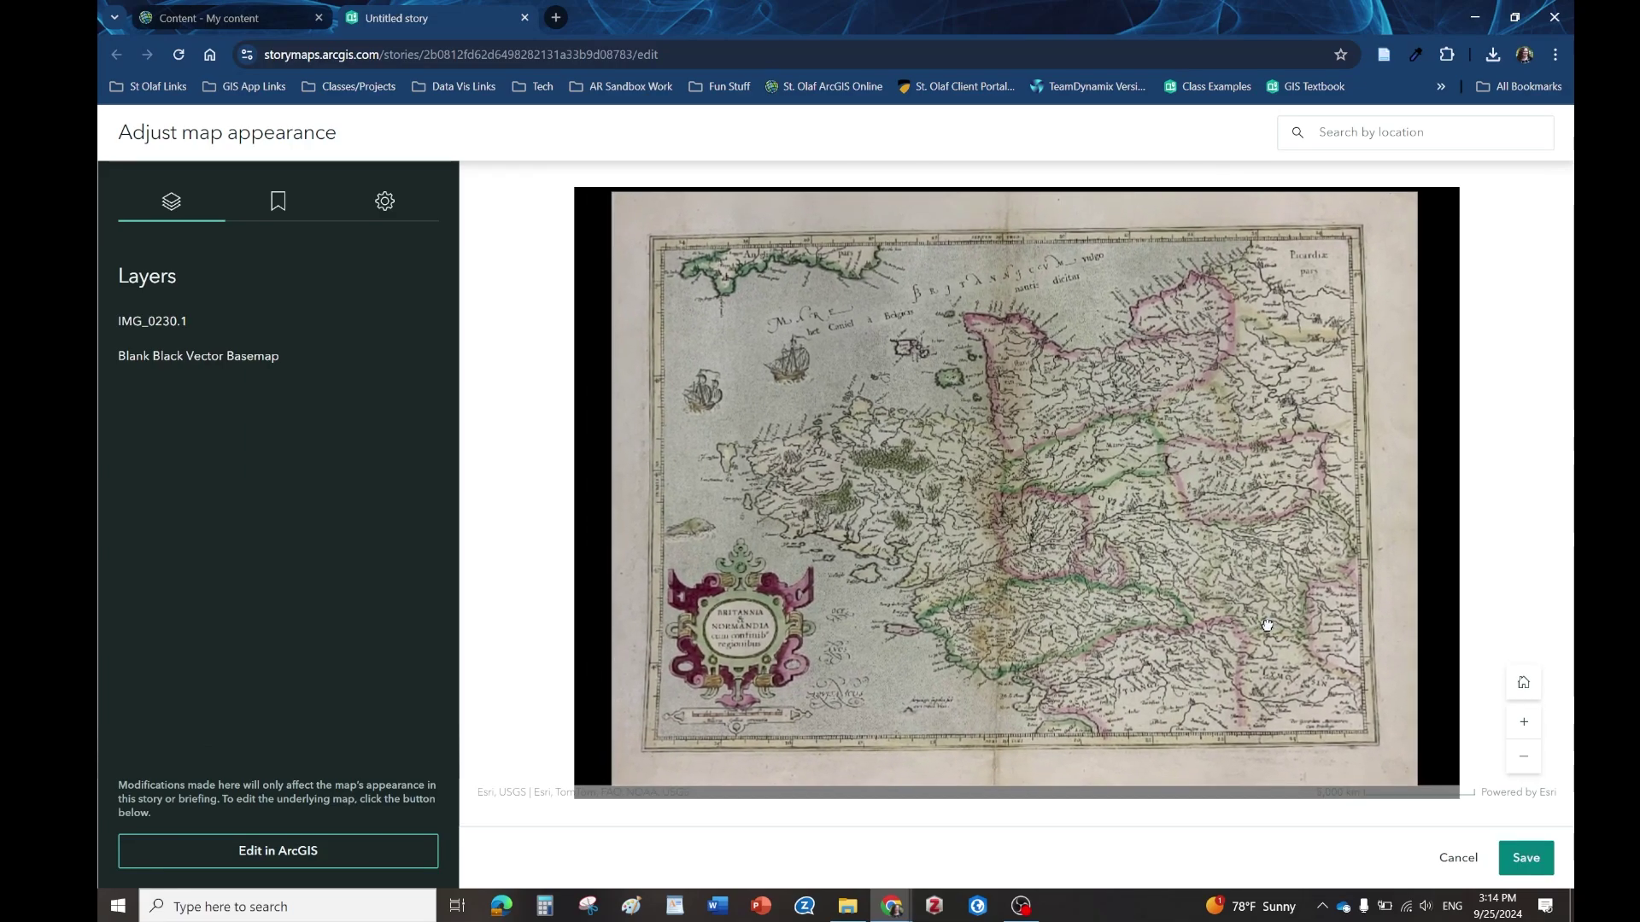
left_click(1526, 857)
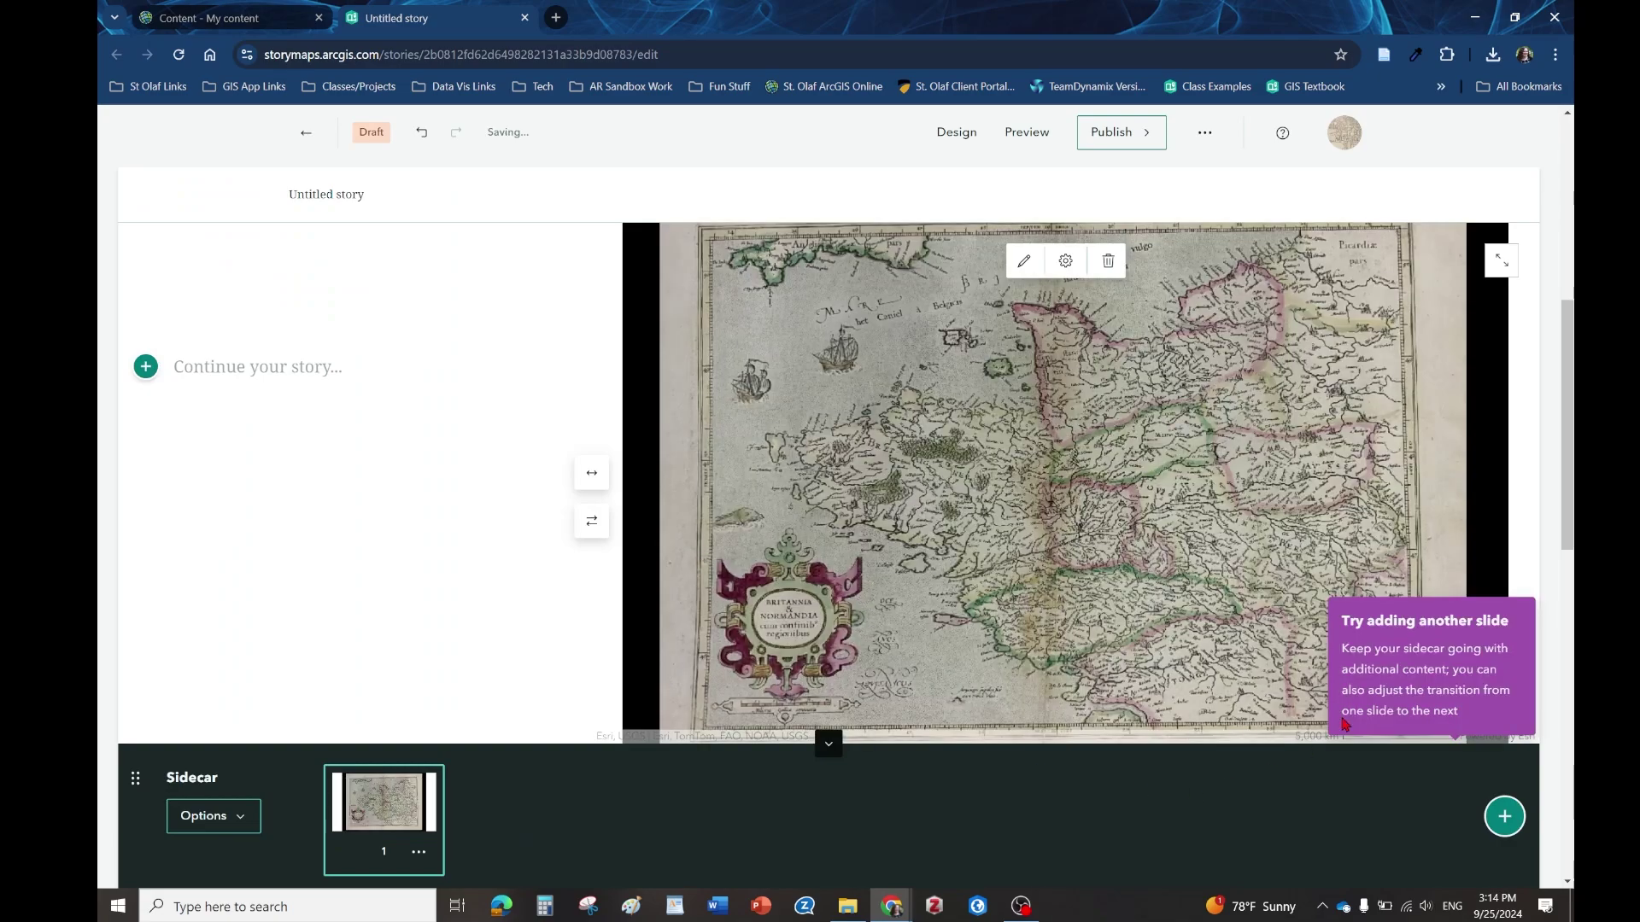
Collapse the sidecar slide carousel to enlarge the map slide
left_click(829, 743)
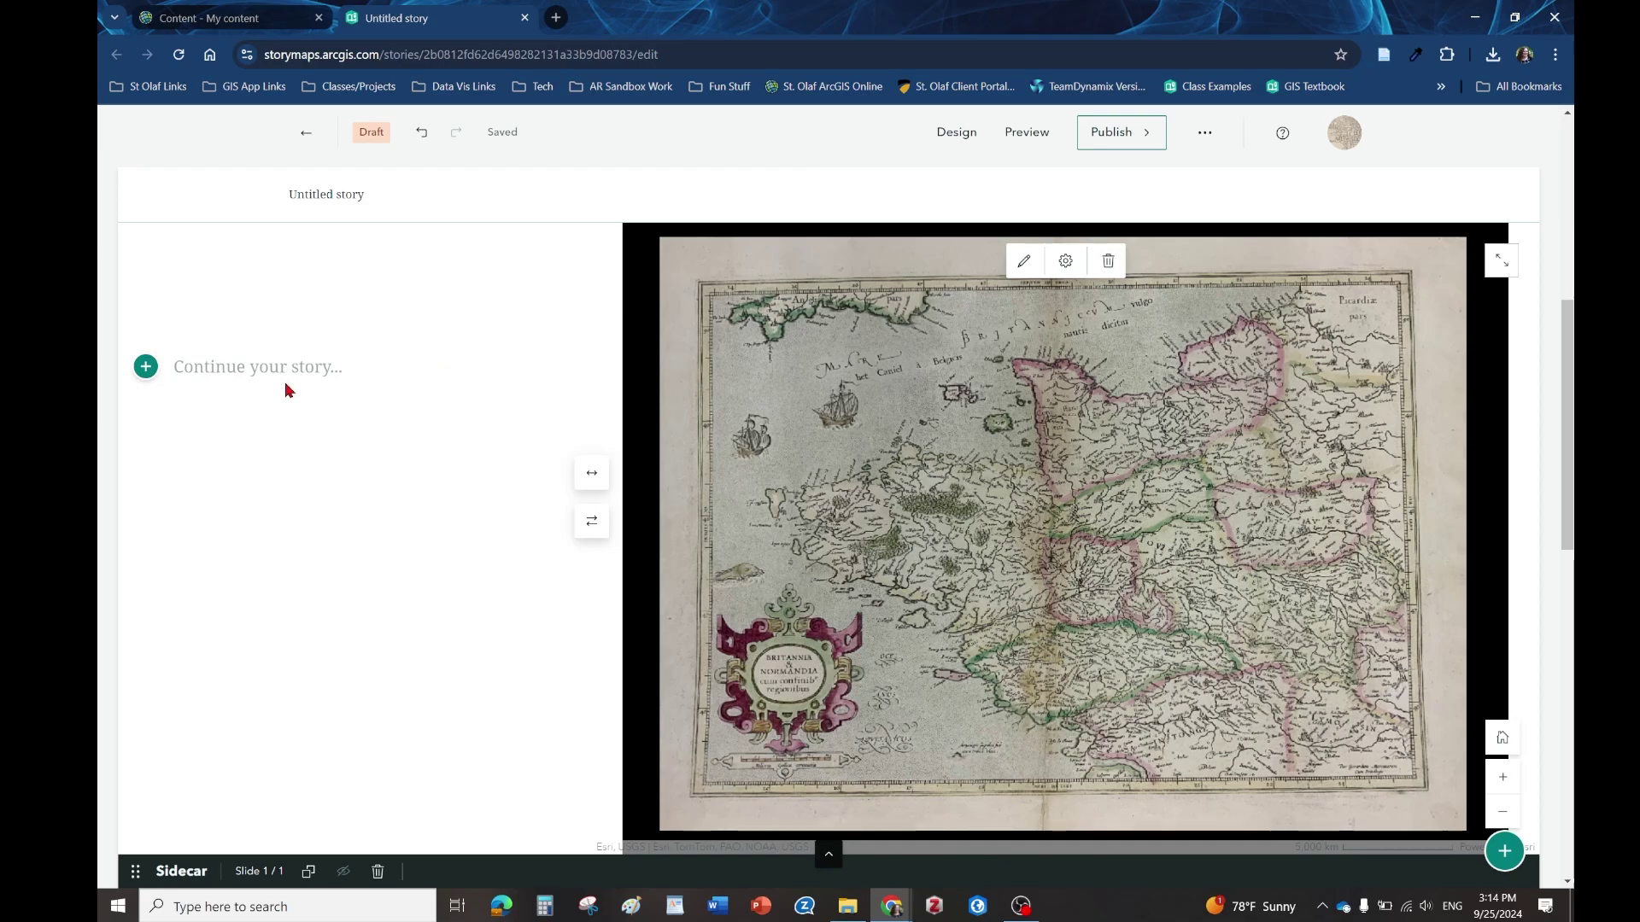
Type 'Zoom In' in the narrative panel and make it an Edit map view media action
type("Zoom In")
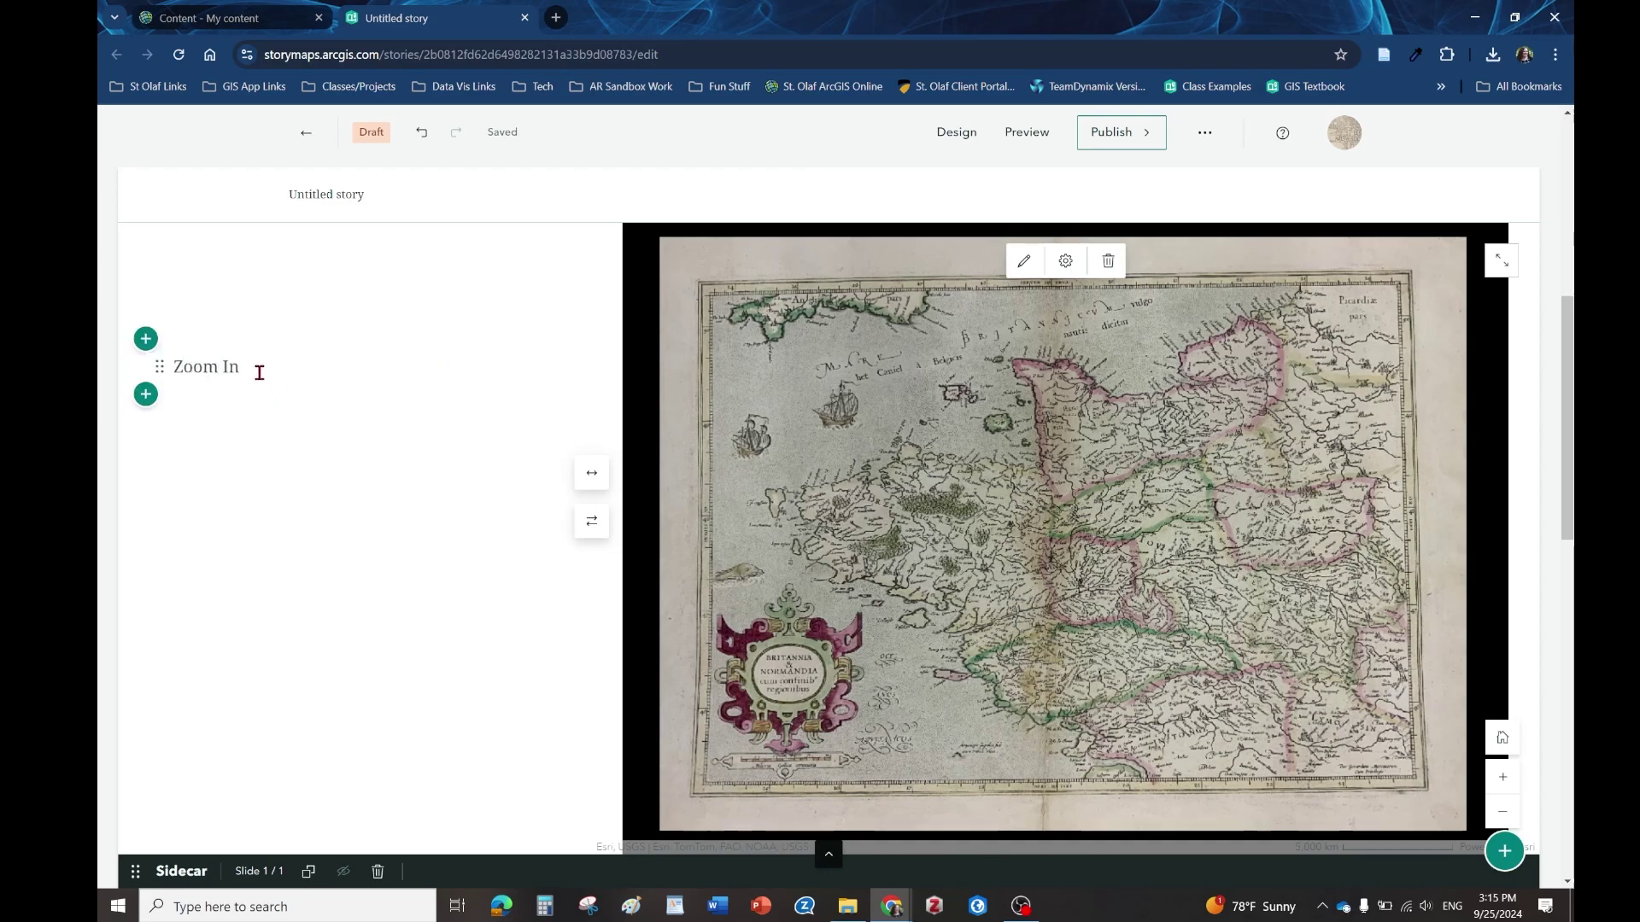
left_click_drag(248, 368, 170, 367)
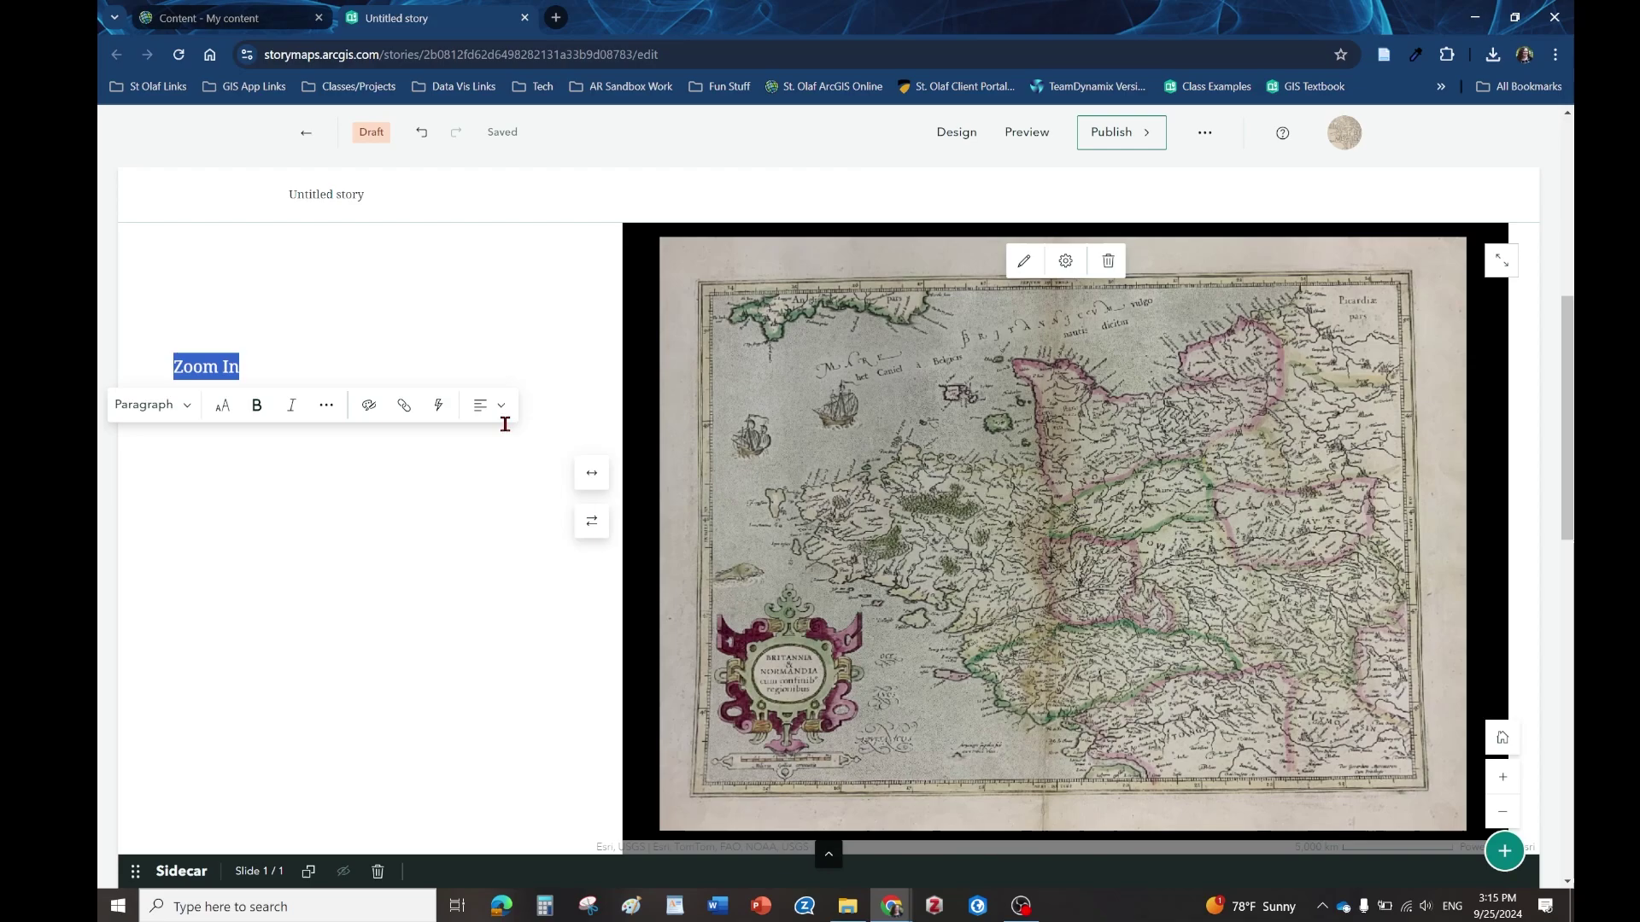
left_click(440, 408)
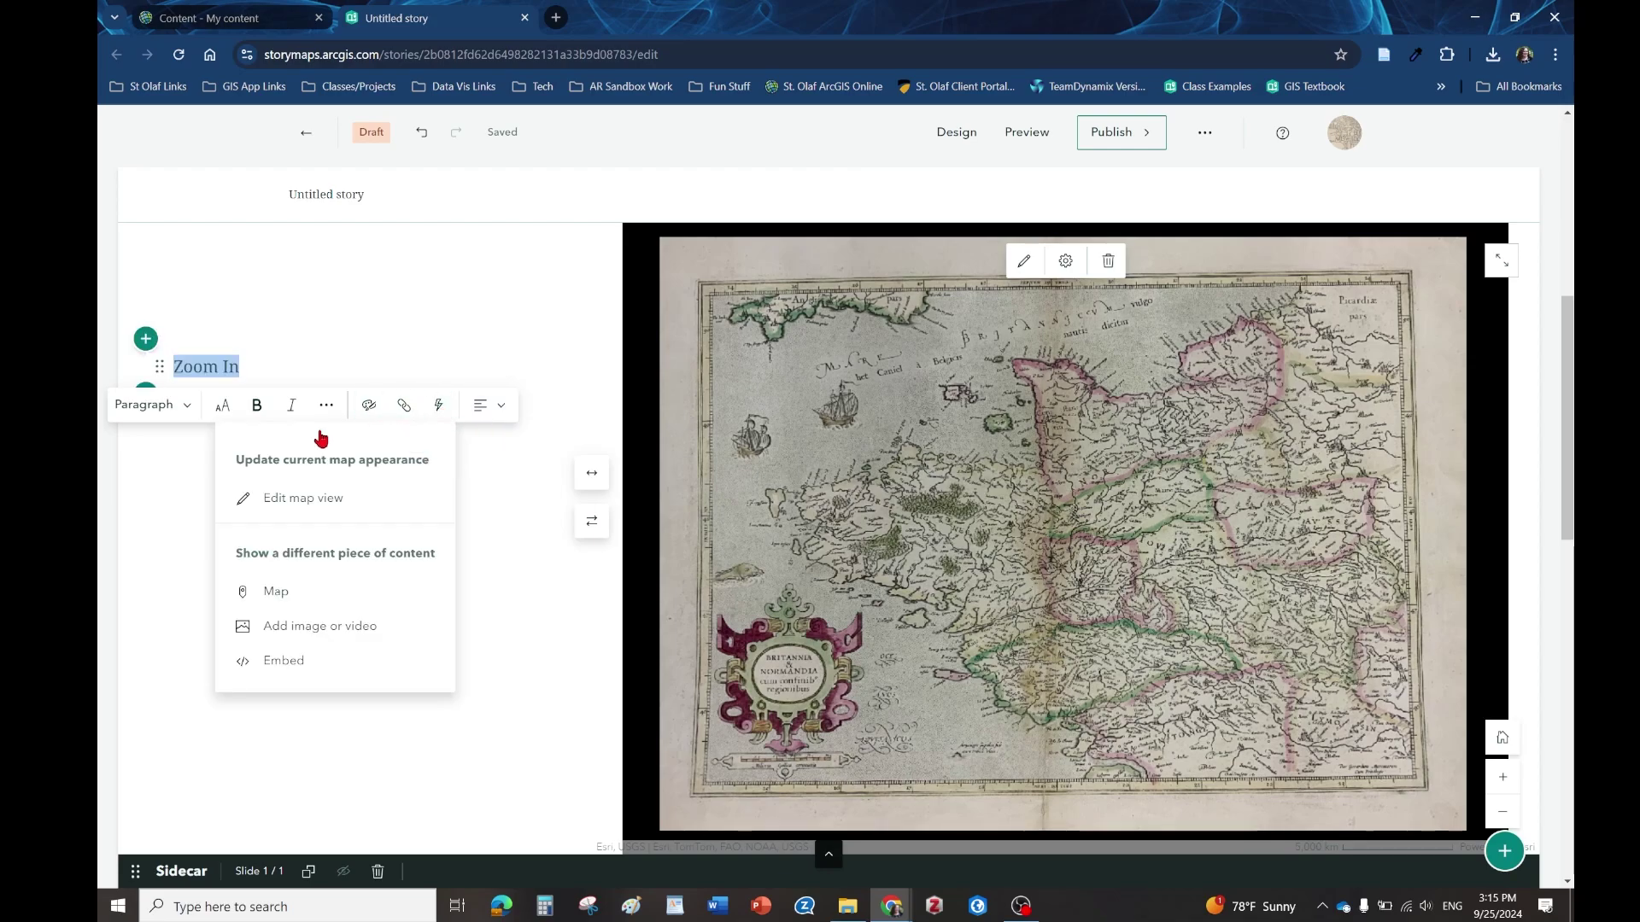
left_click(300, 504)
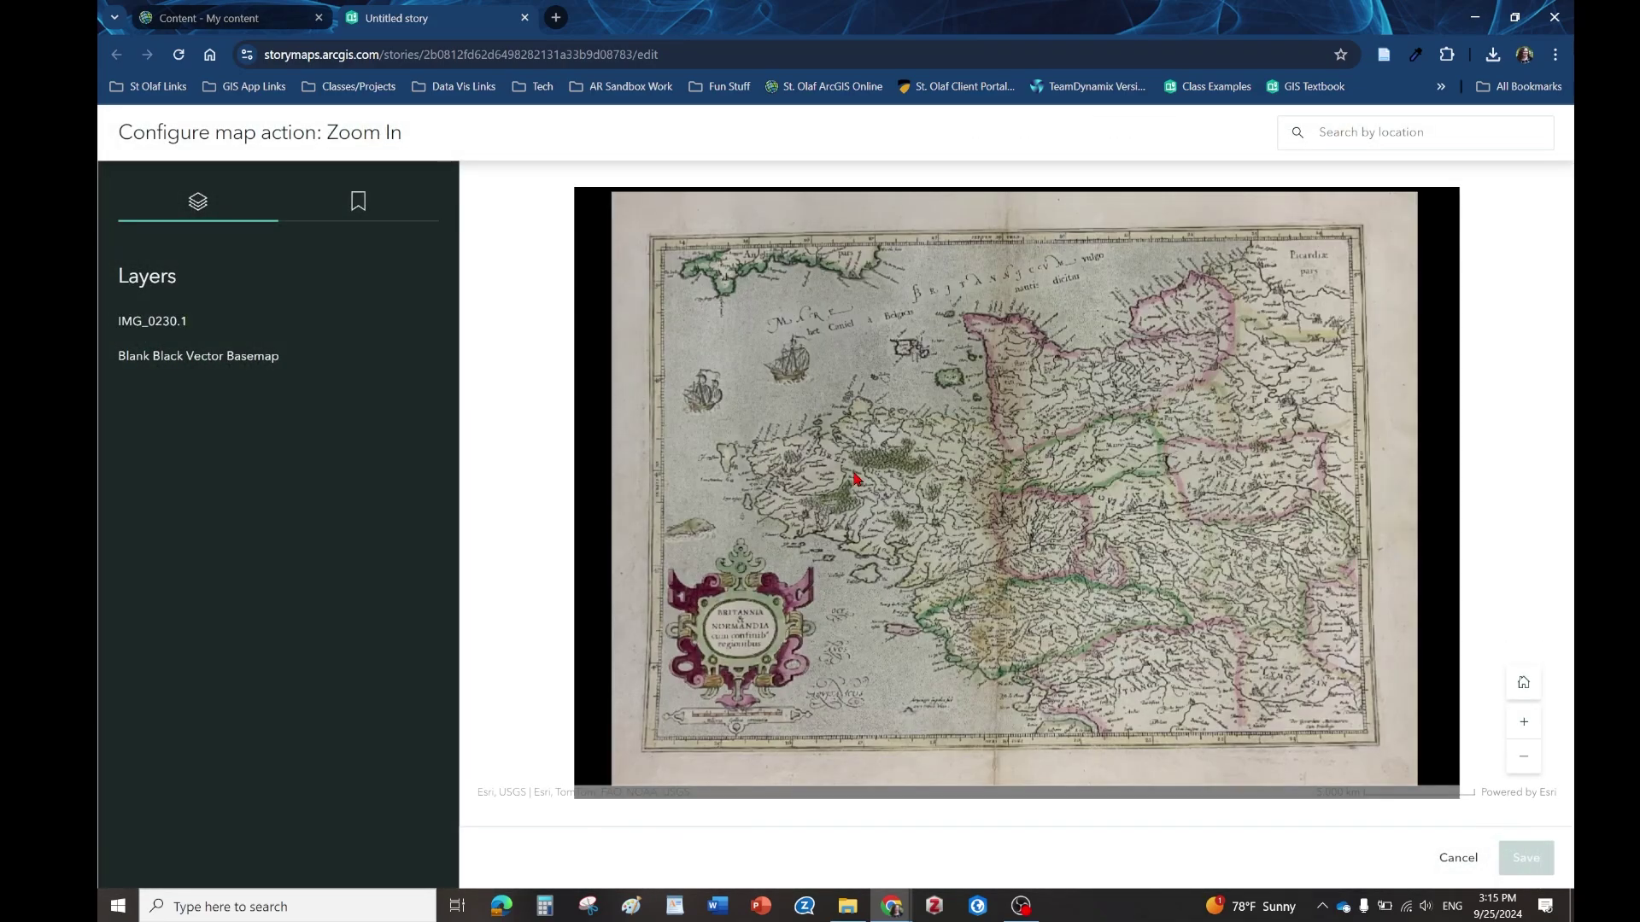
Frame the Zoom In map view on Brittany and the Channel coast, then save it
scroll(752, 632, "up", 2)
left_click_drag(743, 651, 854, 513)
scroll(854, 512, "up", 2)
scroll(854, 512, "down", 2)
left_click_drag(939, 384, 880, 623)
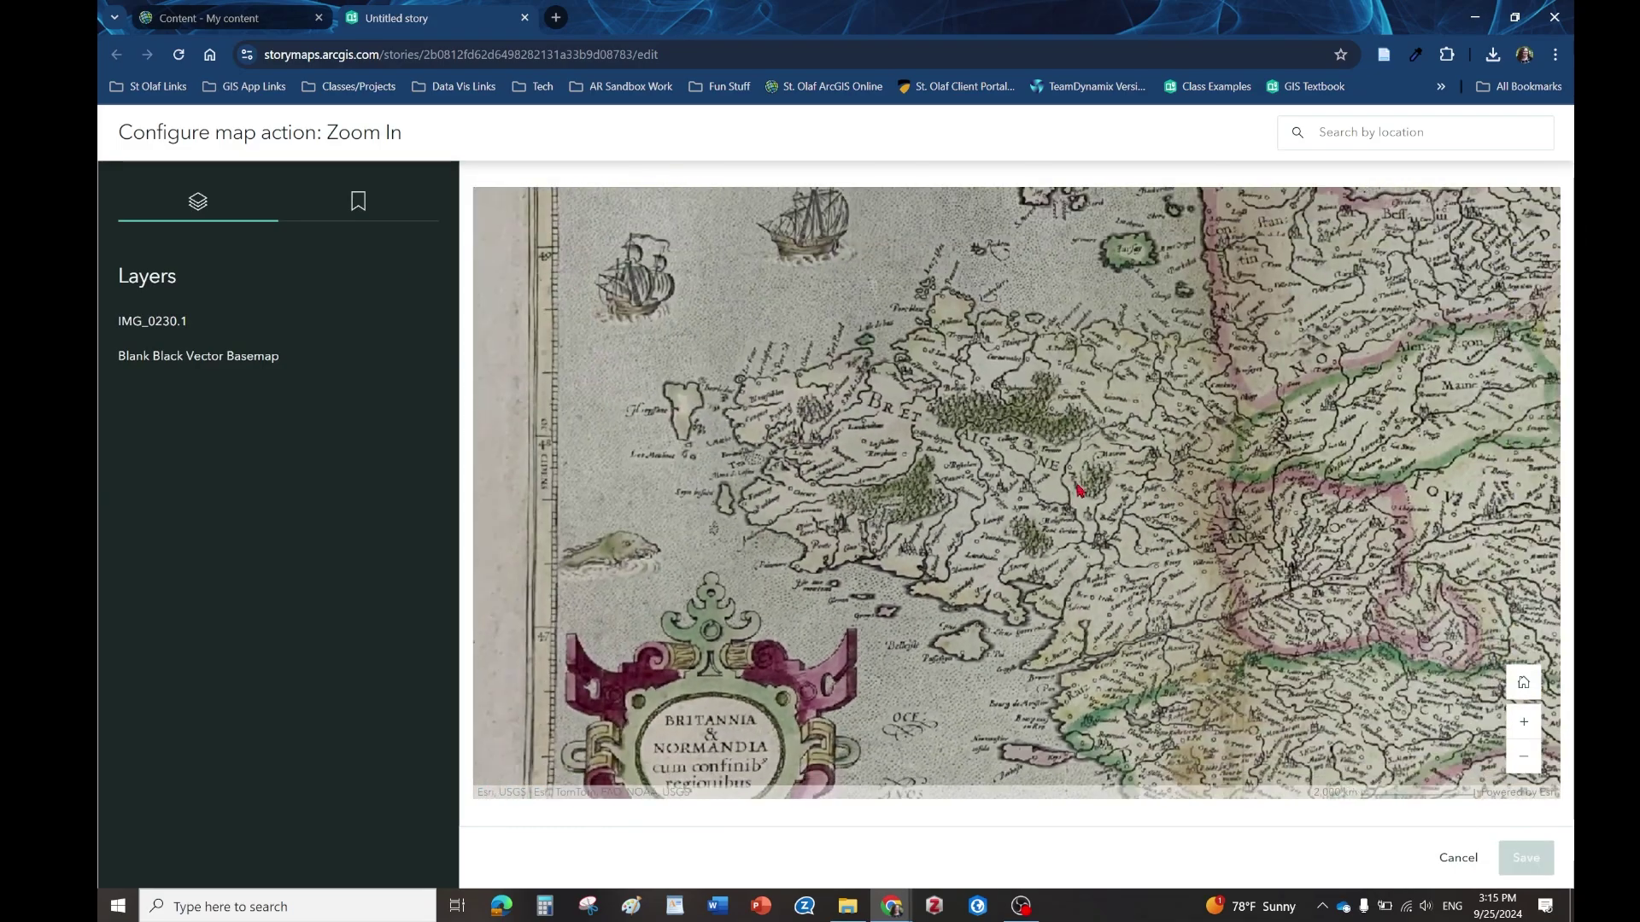
scroll(937, 427, "up", 2)
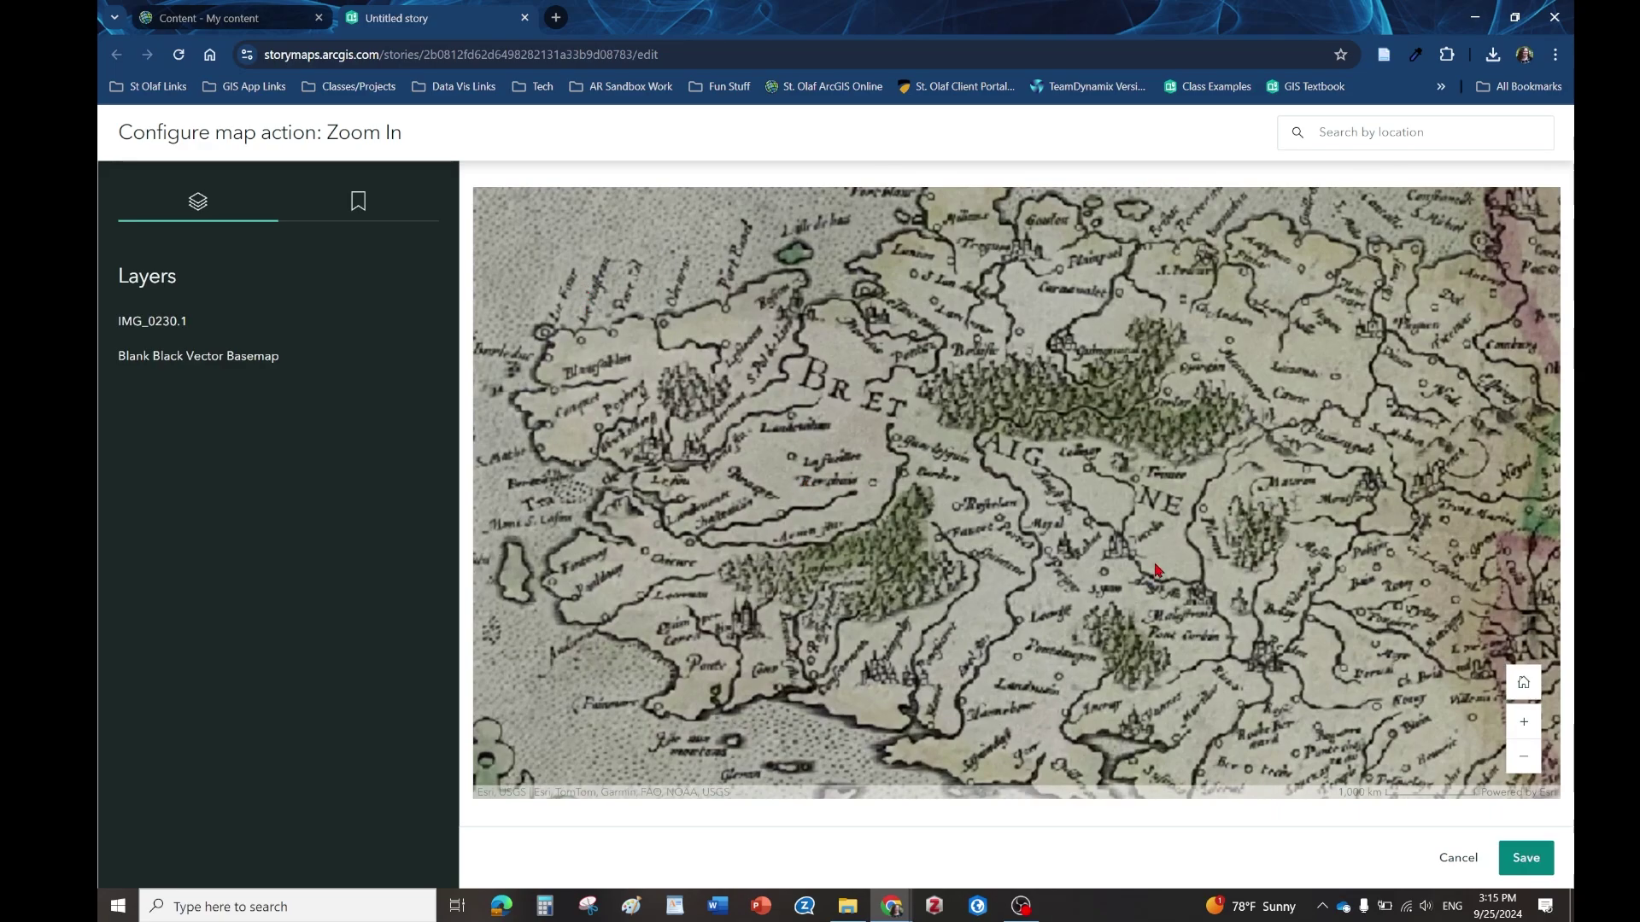
scroll(1006, 533, "down", 2)
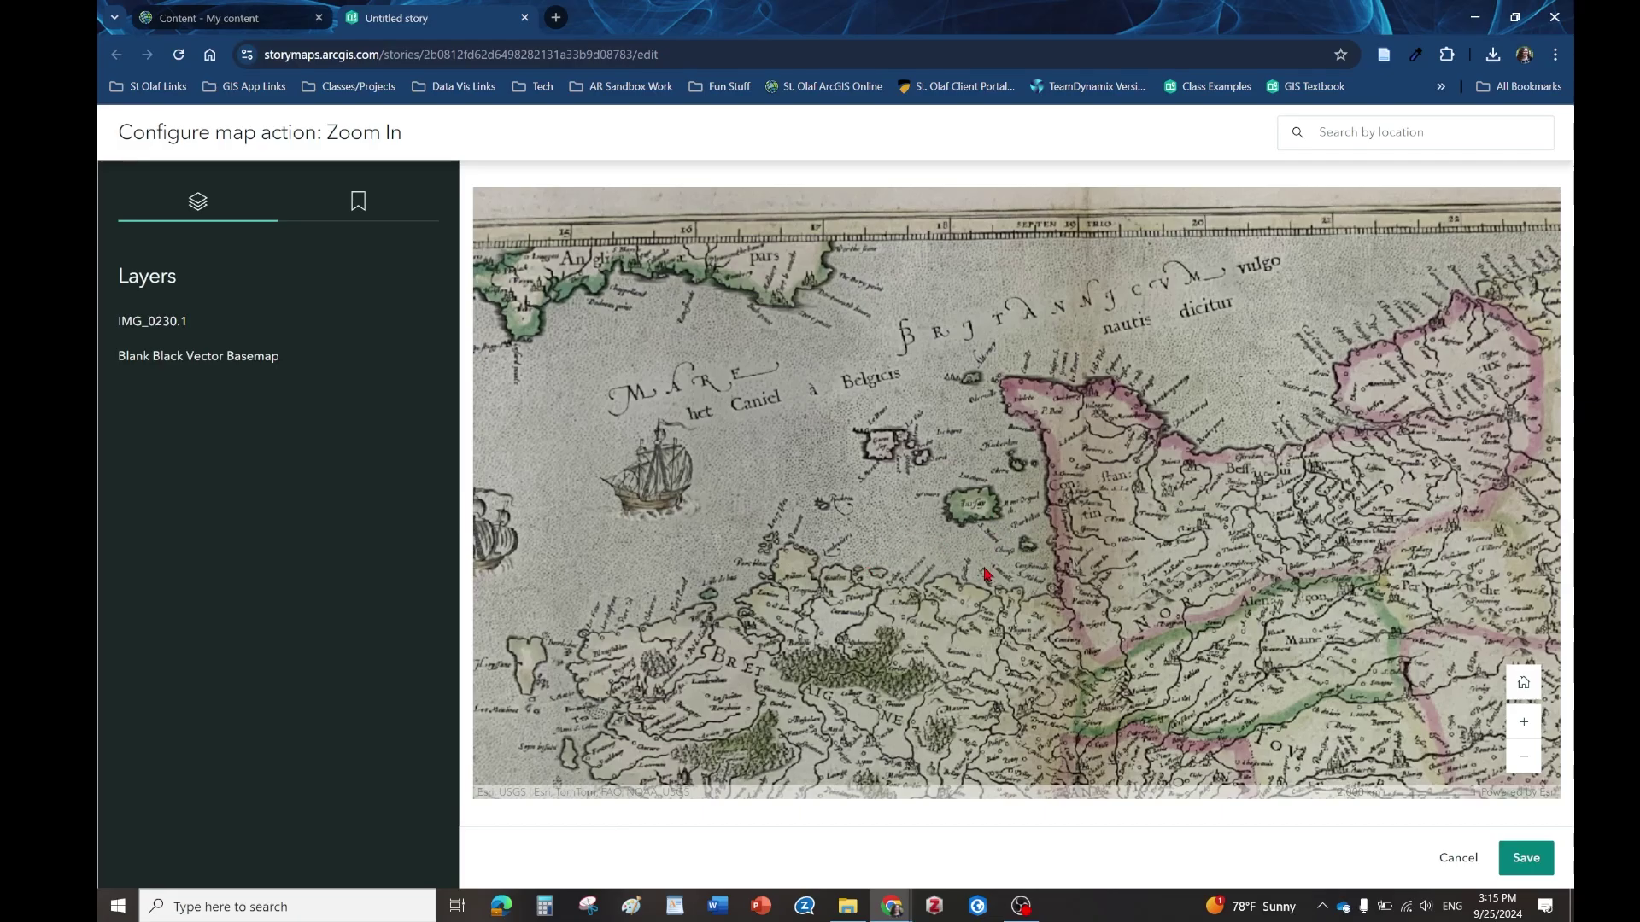
scroll(984, 527, "up", 2)
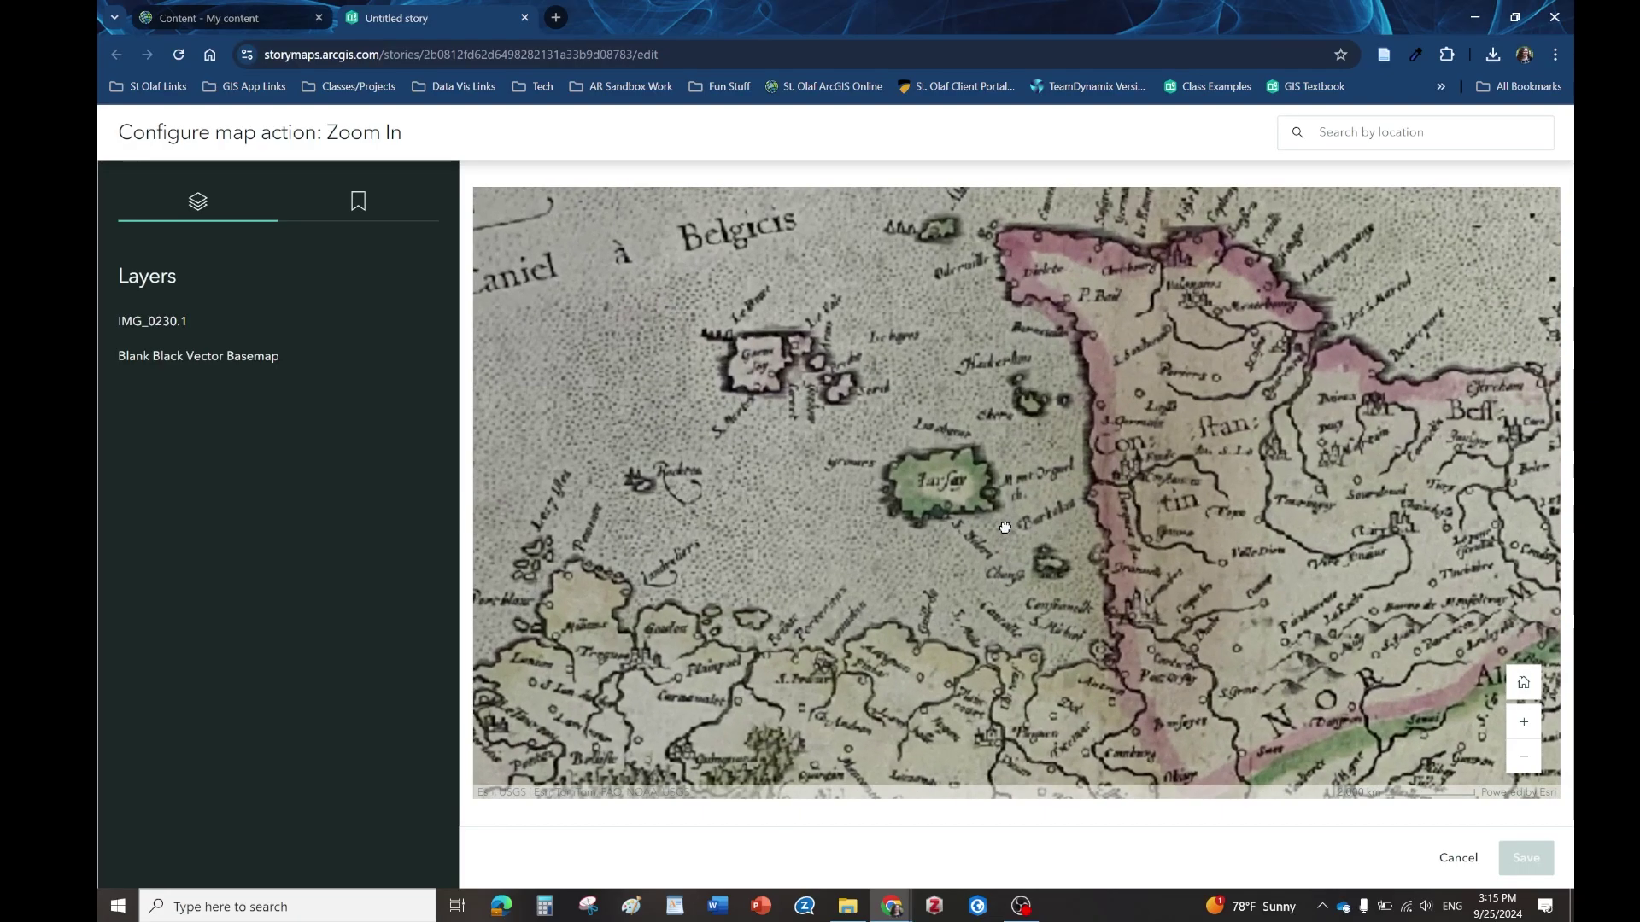
scroll(967, 531, "down", 2)
mouse_move(966, 531)
left_mouse_down()
mouse_move(1033, 526)
mouse_move(984, 529)
left_mouse_up()
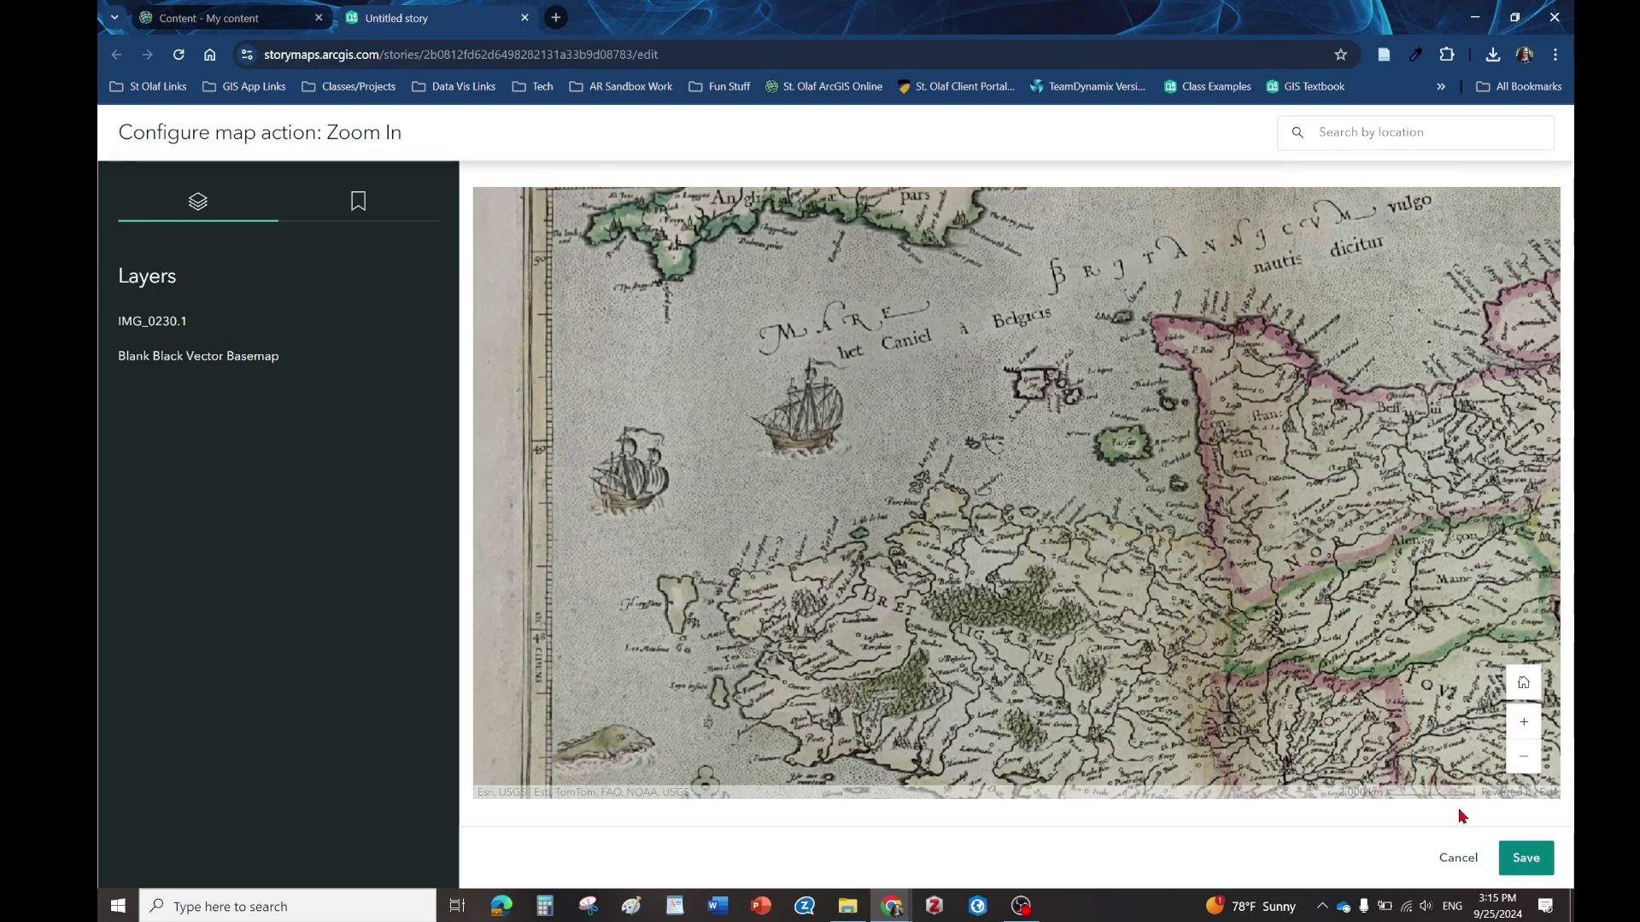
left_click(1520, 861)
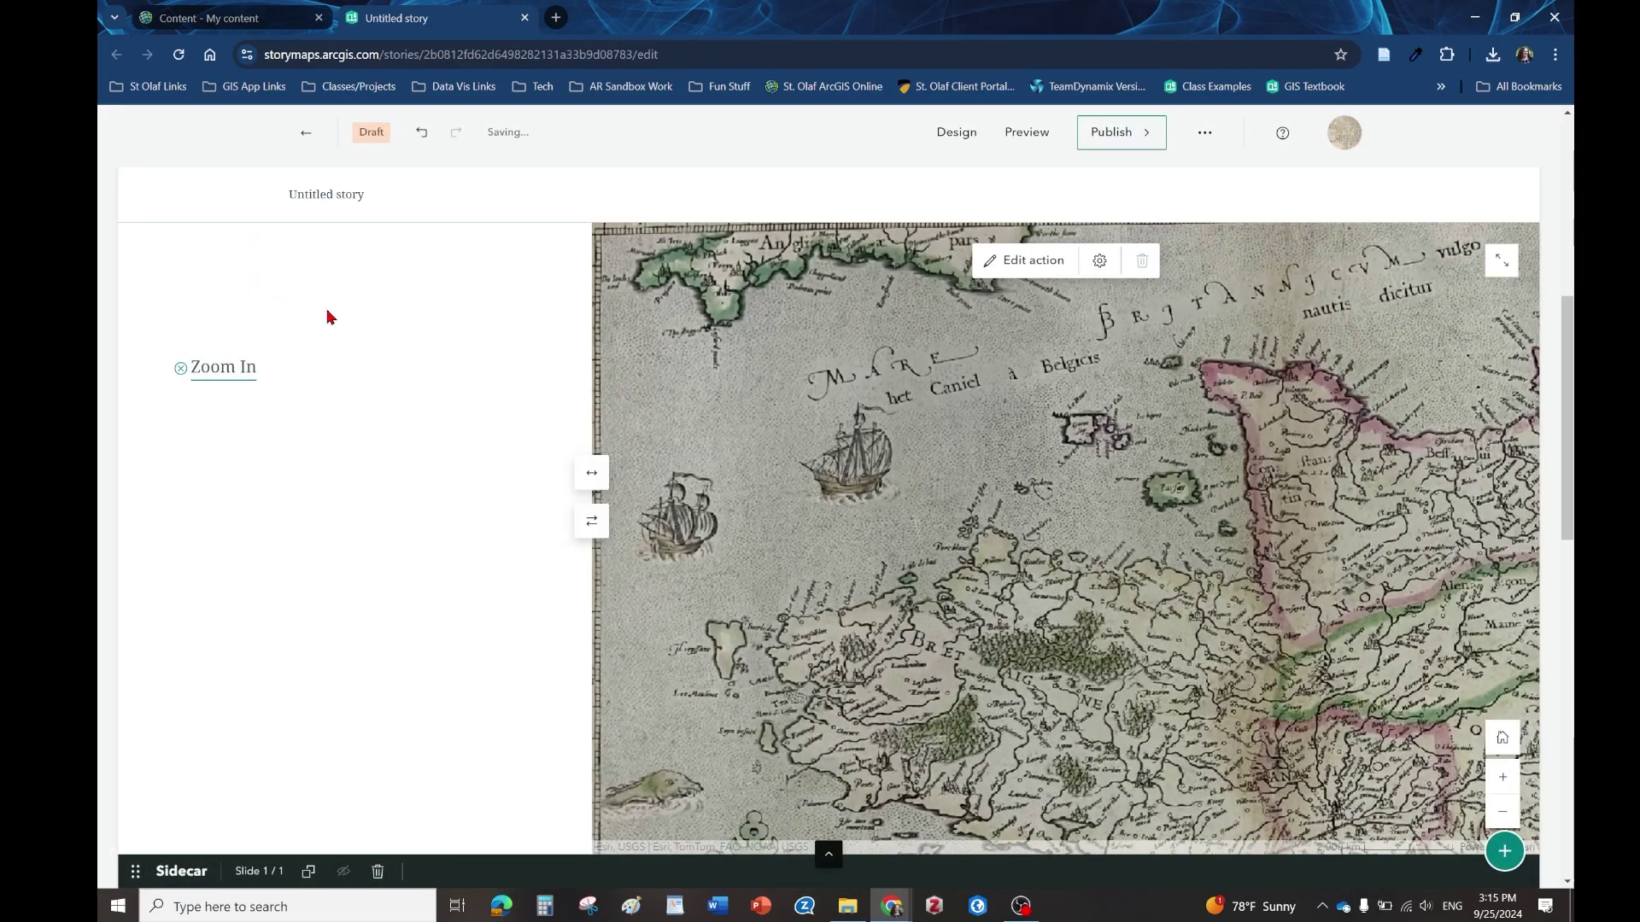
Preview the Zoom In action on the map, then reset to the full Britannia view
left_click(230, 375)
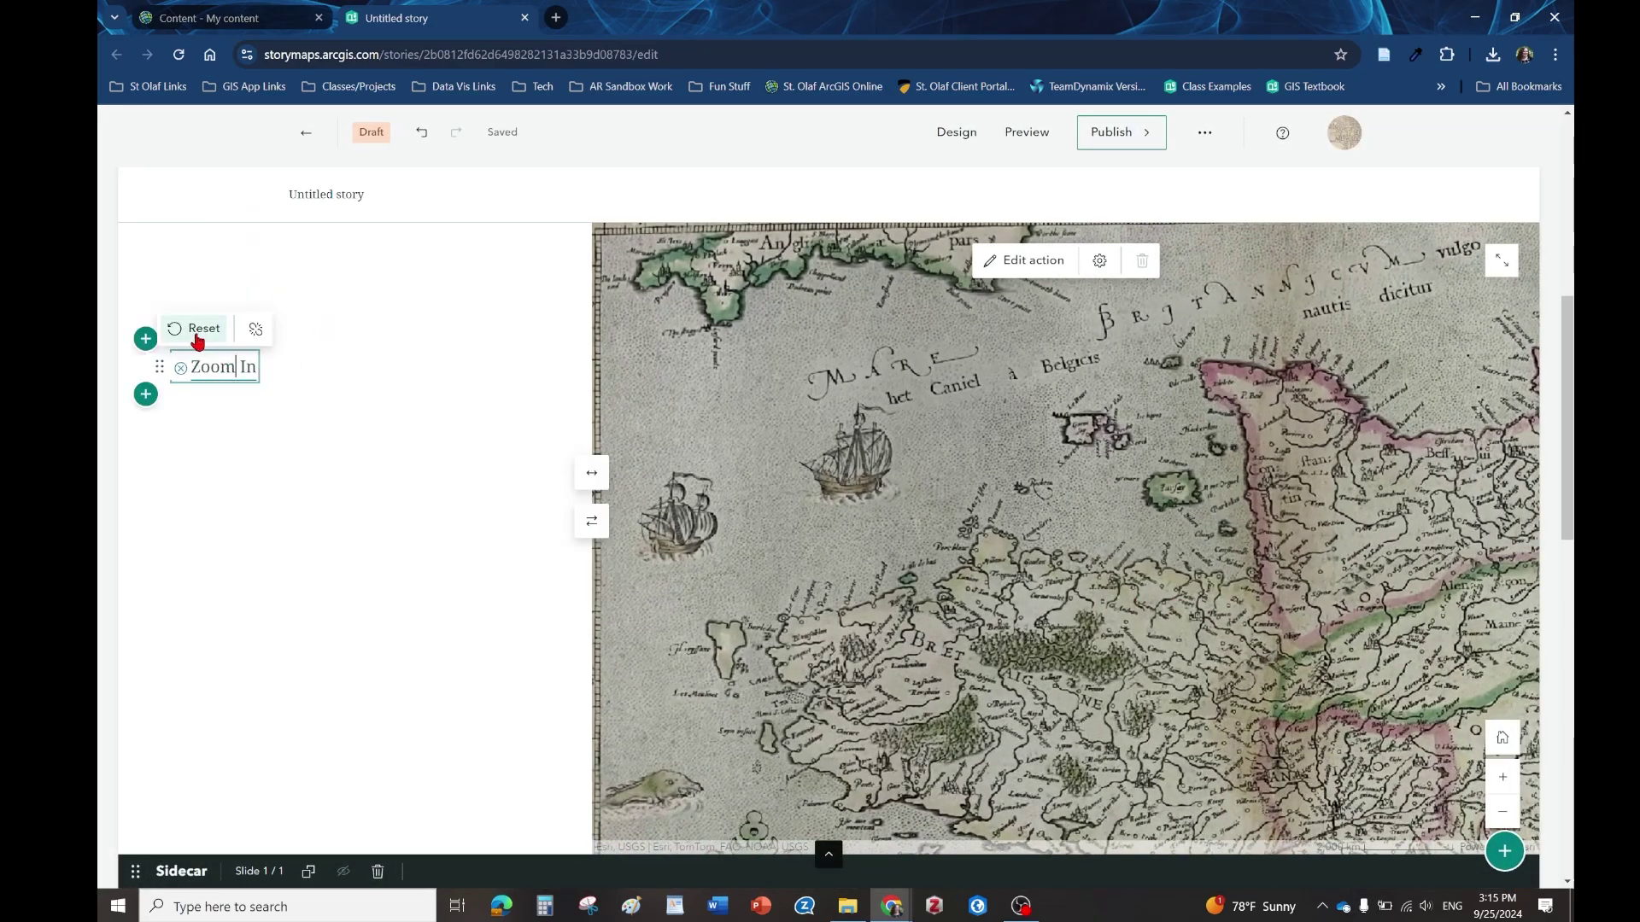
left_click(198, 333)
left_click(183, 329)
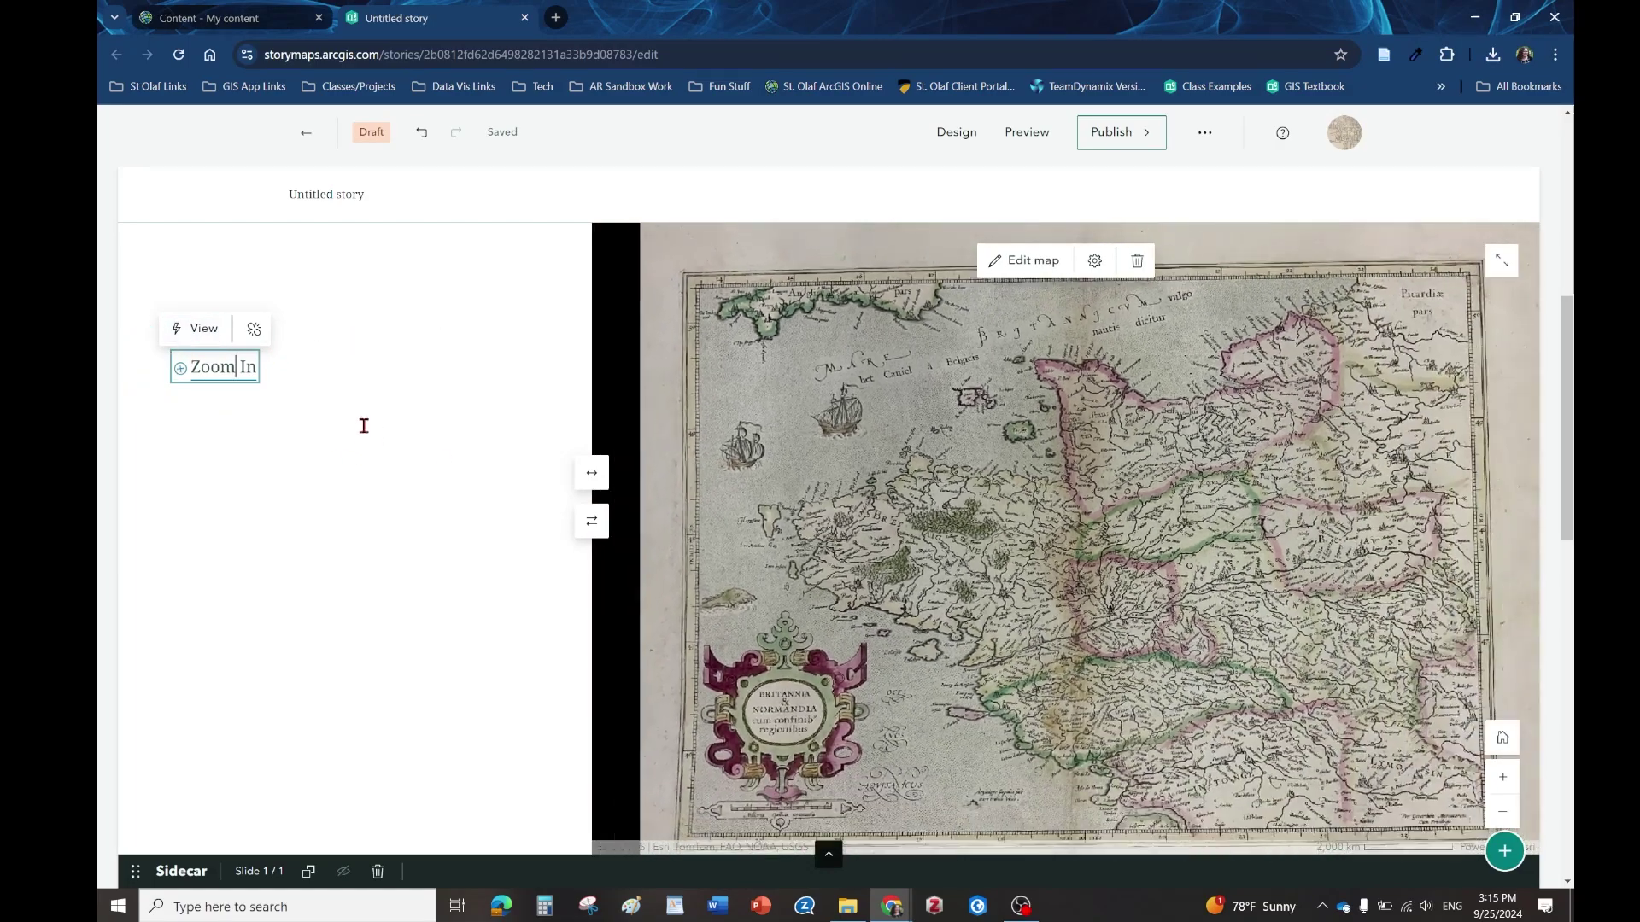